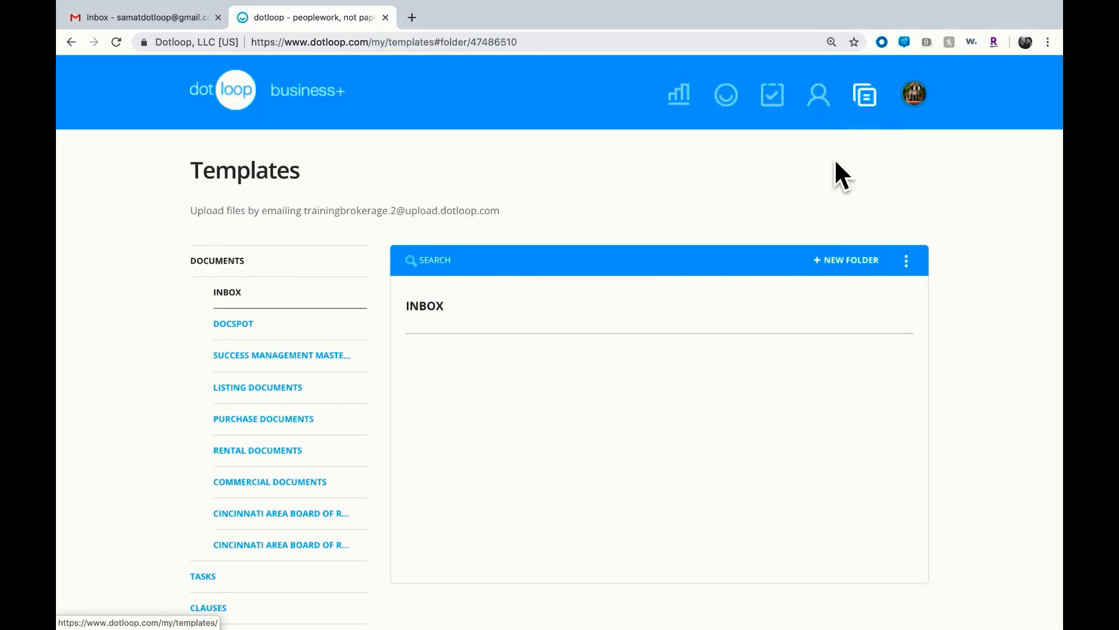
# Open the DOCSPOT document templates folder
pyautogui.scroll(-3, 436, 286)
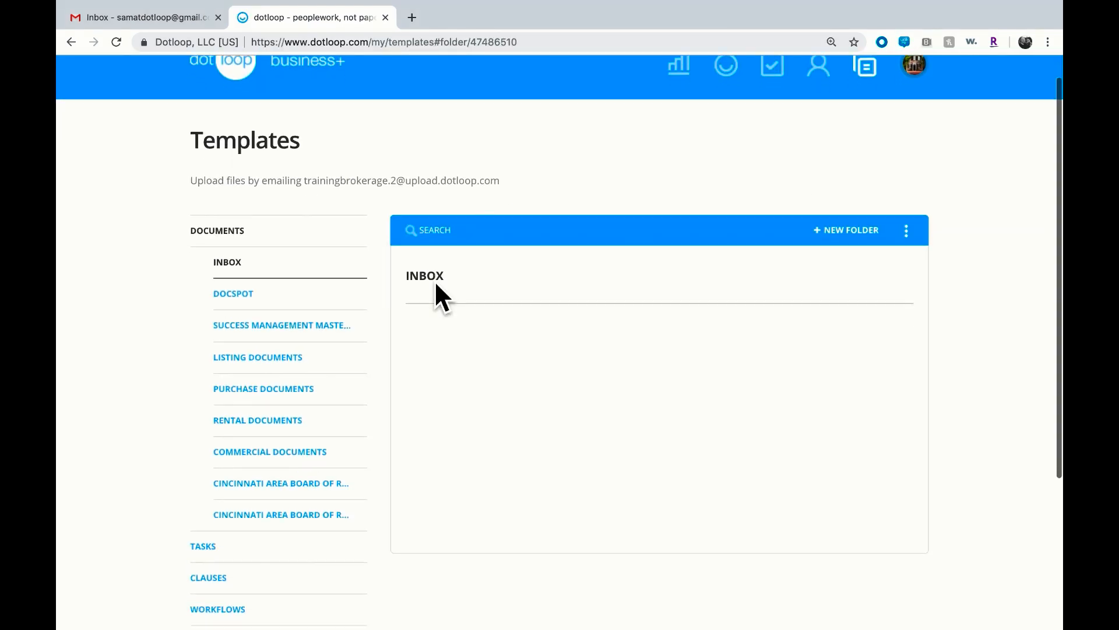
pyautogui.scroll(-1, 434, 283)
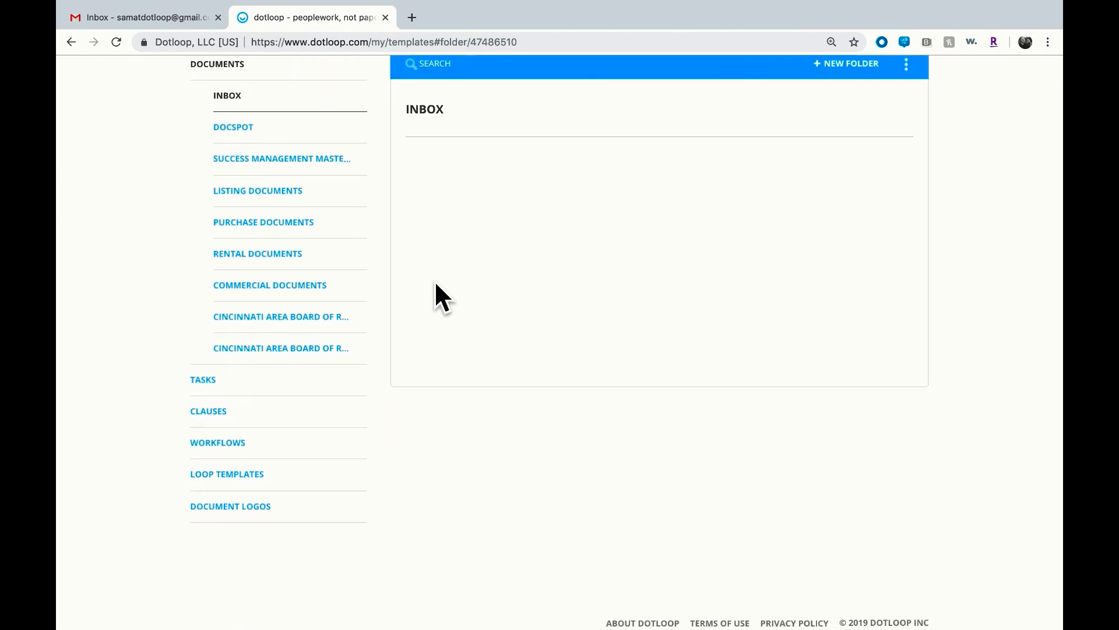
pyautogui.scroll(3, 436, 285)
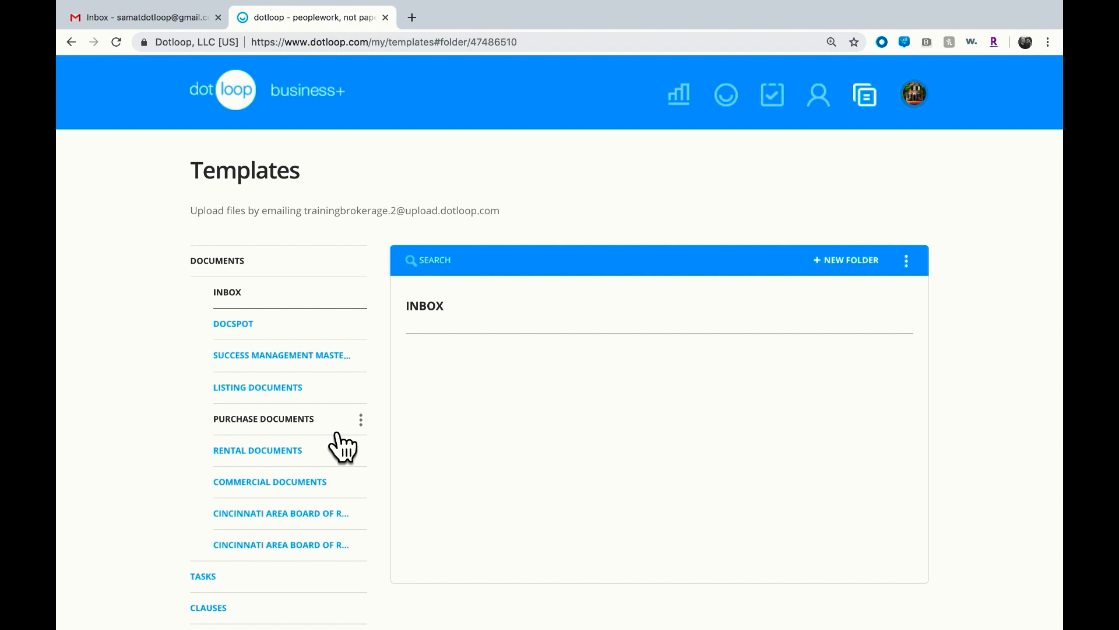
pyautogui.click(330, 337)
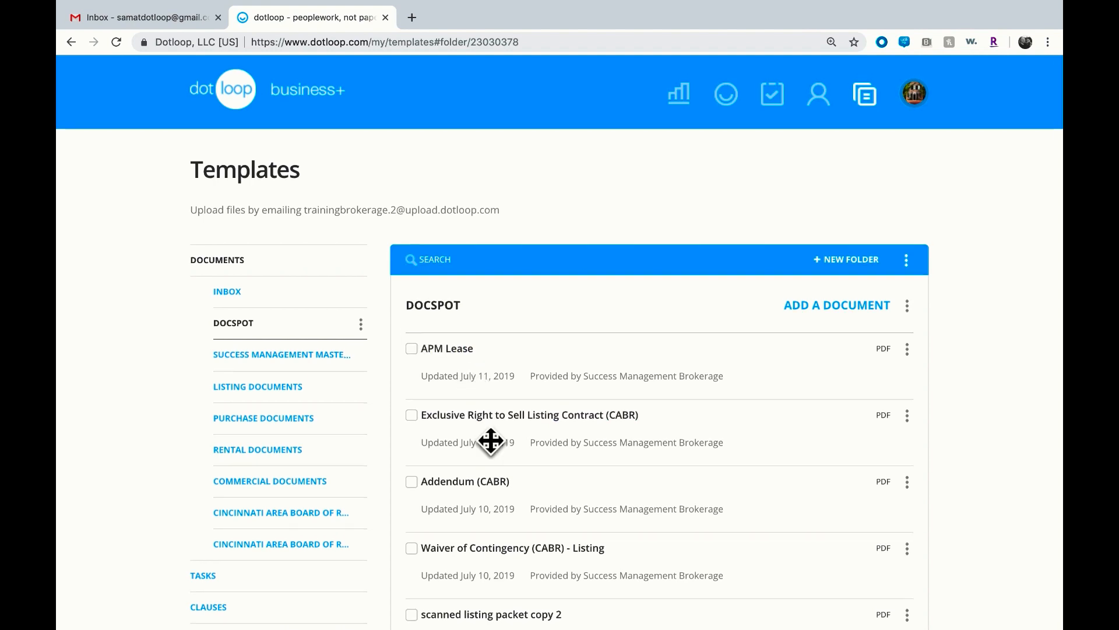
# Show the add-document options for the DOCSPOT folder
pyautogui.scroll(-2, 490, 440)
pyautogui.scroll(-2, 490, 440)
pyautogui.scroll(4, 490, 440)
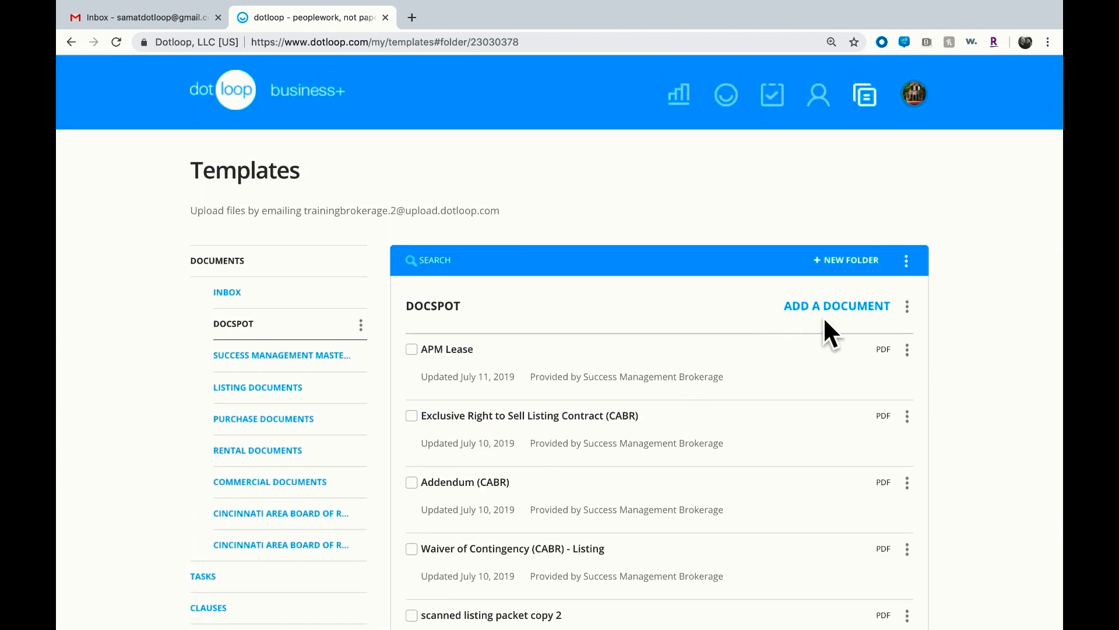
pyautogui.click(834, 317)
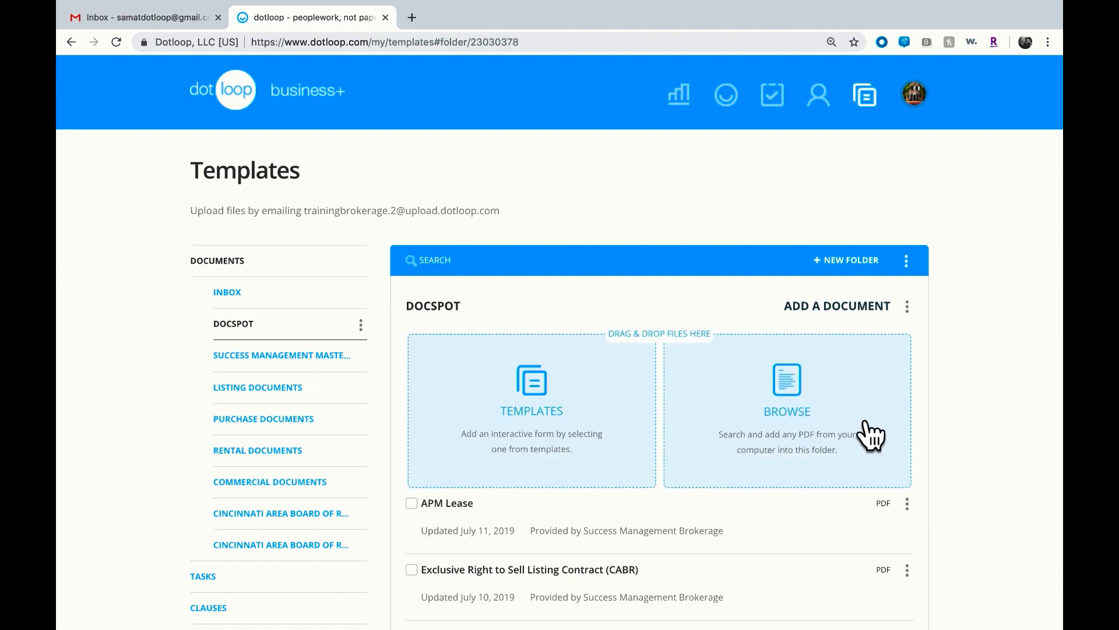
pyautogui.scroll(-3, 838, 411)
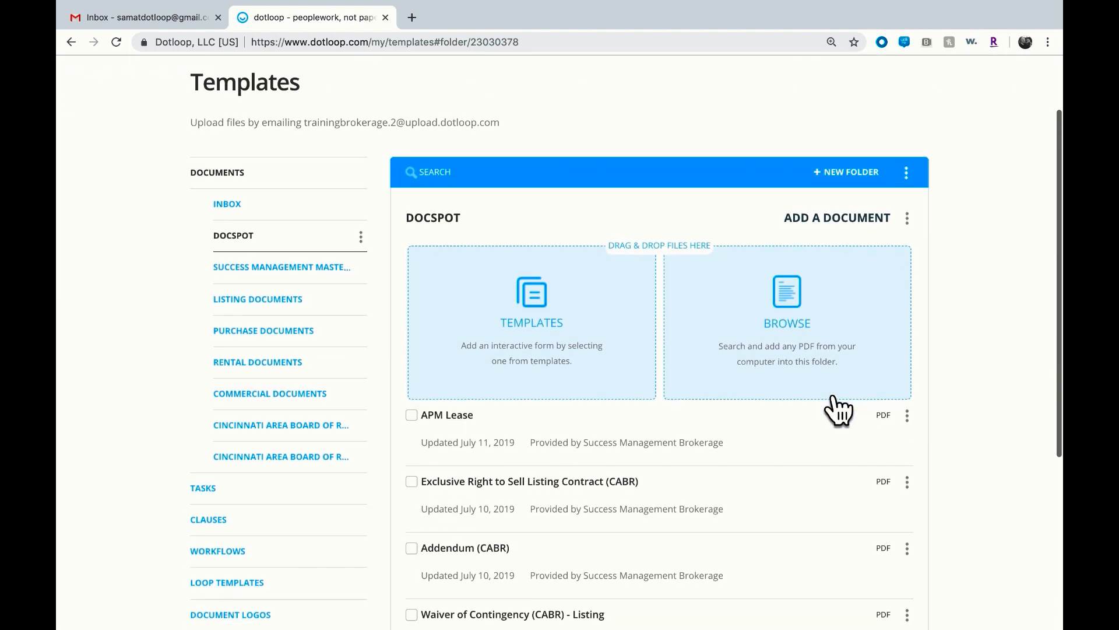
# Edit the APM Lease template's settings in the Document Template dialog and save them
pyautogui.click(923, 434)
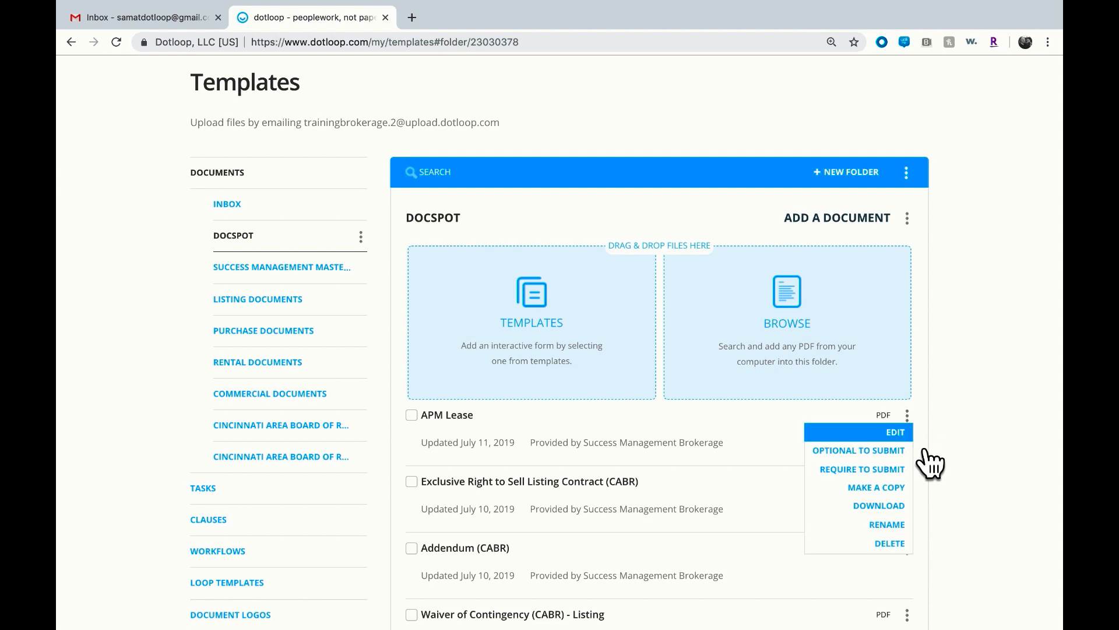
pyautogui.click(912, 437)
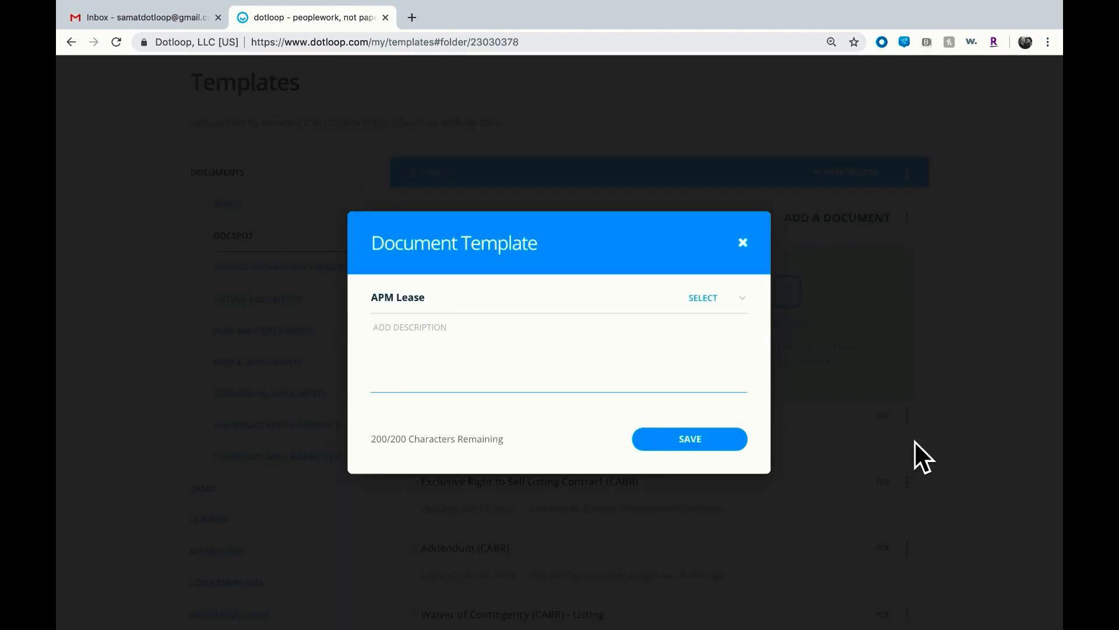
pyautogui.click(745, 304)
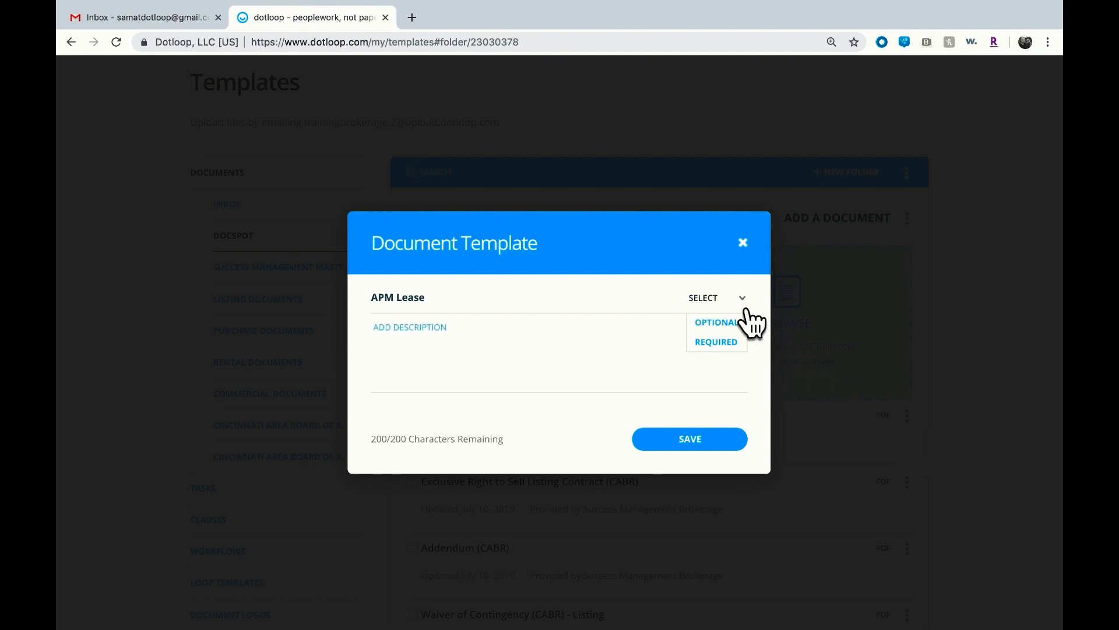
pyautogui.click(723, 461)
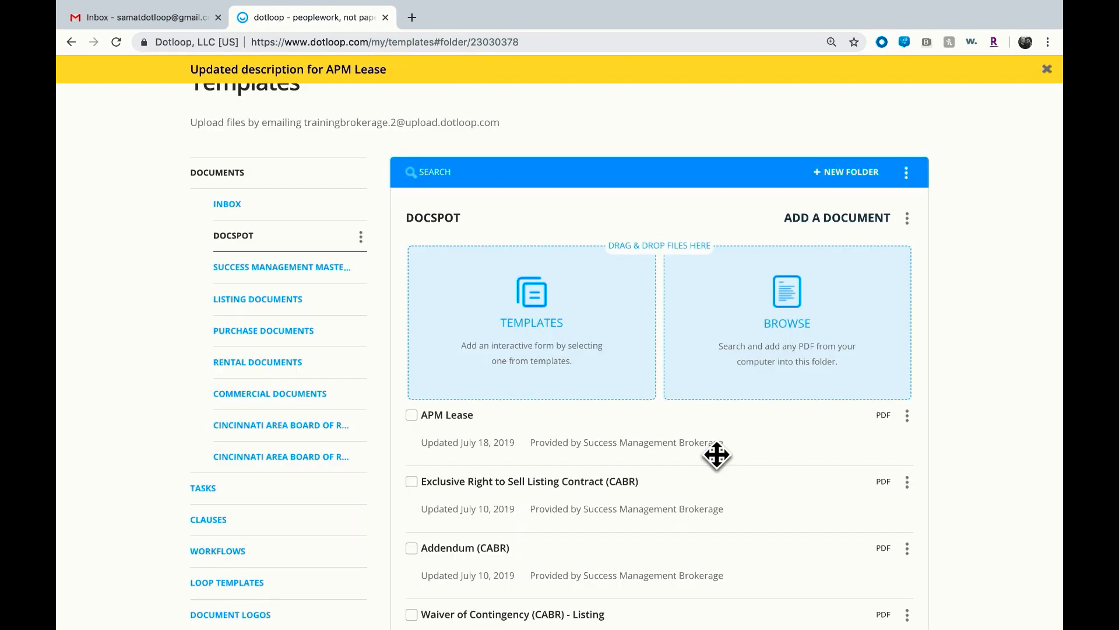
# Review the folder options menu and open the Success Management Master Folder Documents folder
pyautogui.scroll(-1, 717, 455)
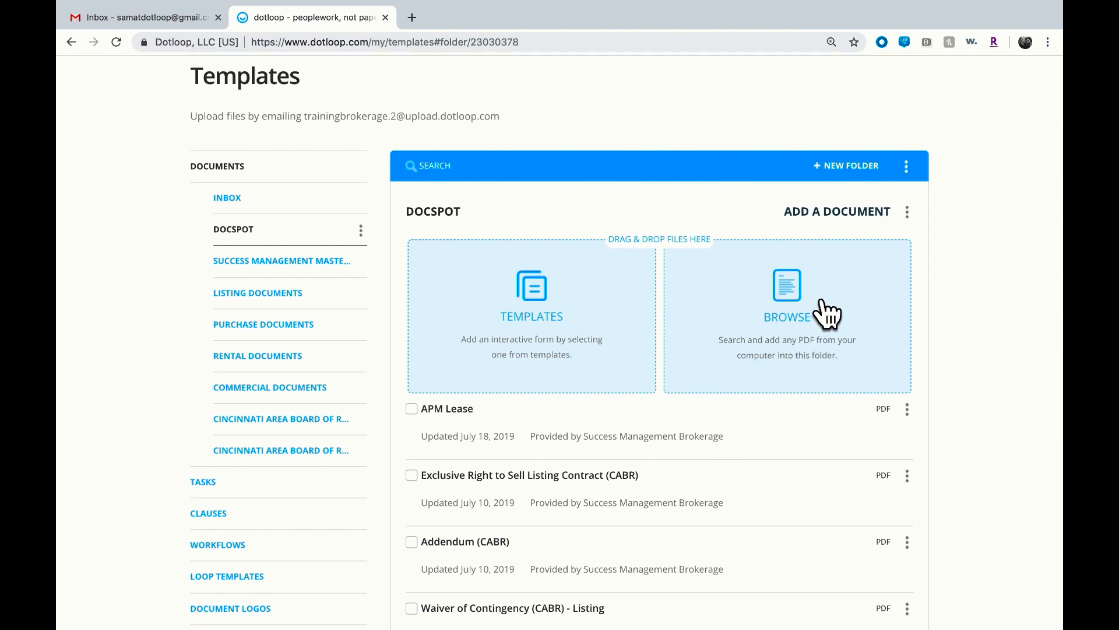
pyautogui.click(907, 169)
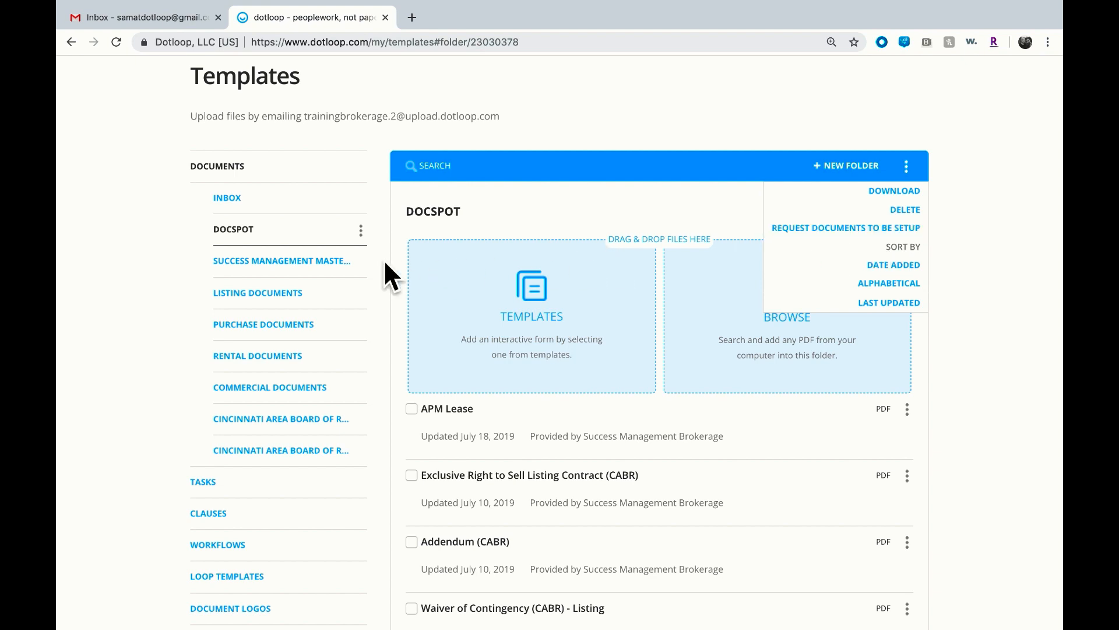
pyautogui.click(348, 274)
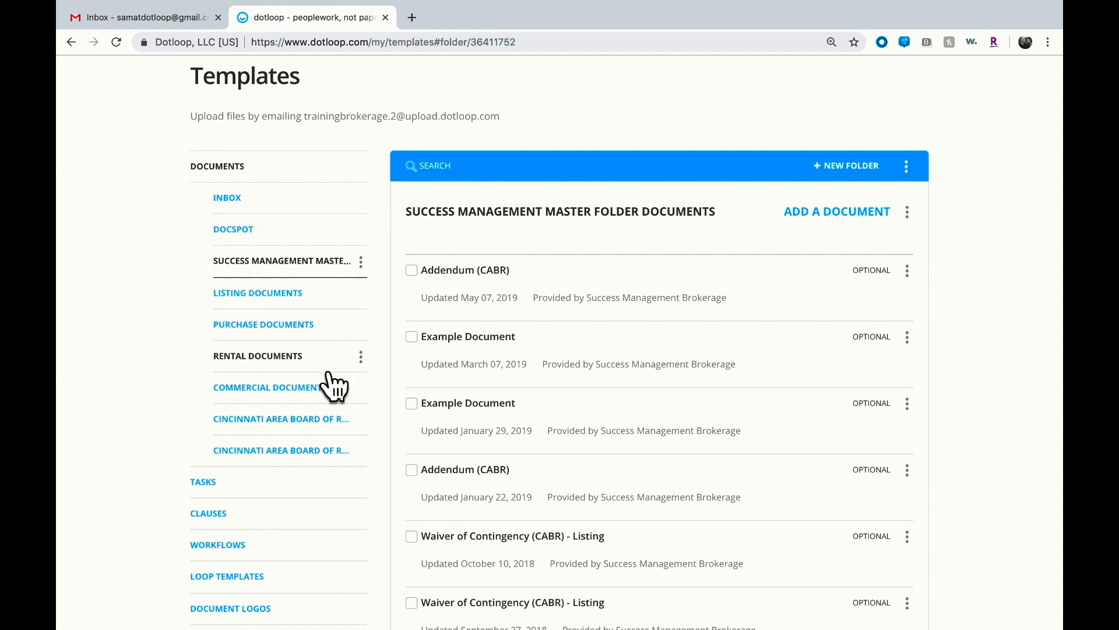
# Create a new template folder named Example Folder
pyautogui.click(845, 168)
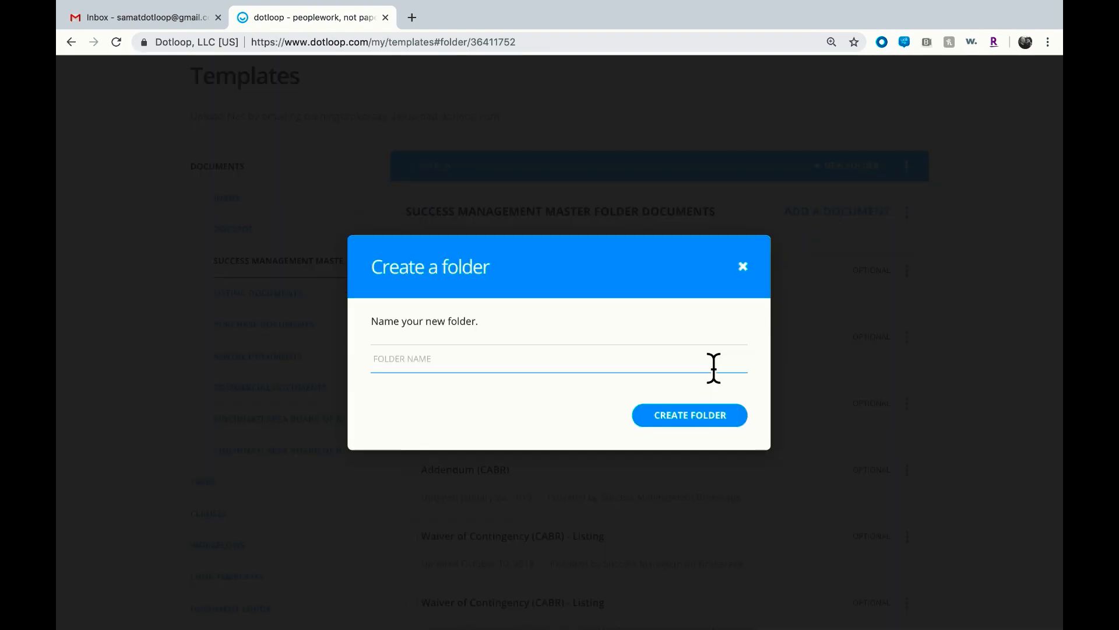
pyautogui.write('Example Fold')
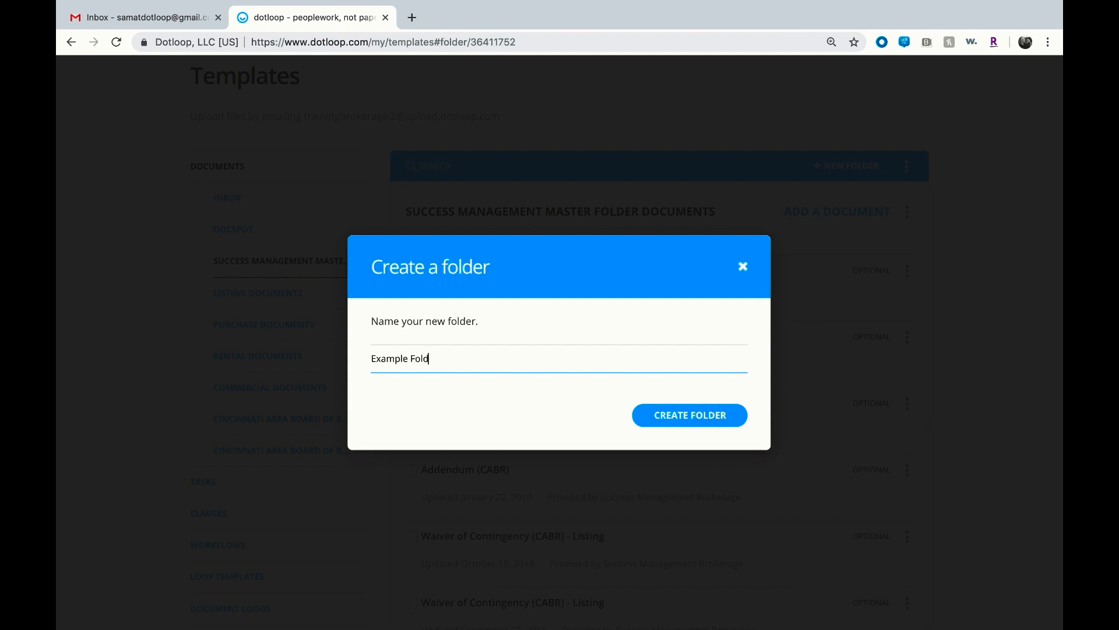
pyautogui.write('er')
pyautogui.click(707, 419)
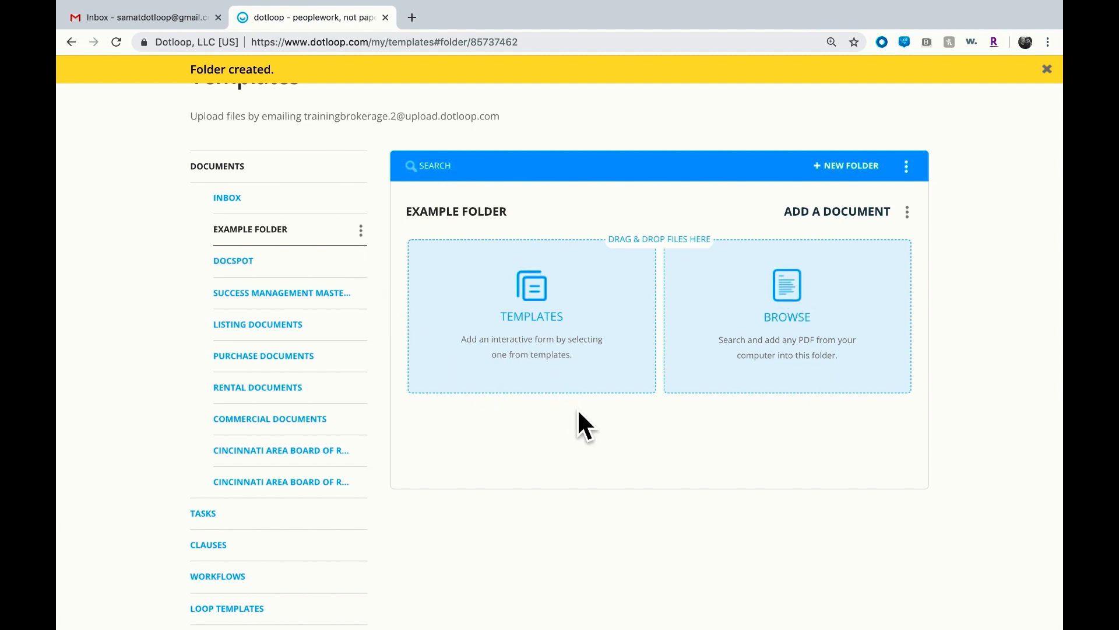
# Start adding templates to Example Folder and select Addendum (CABR) and both Example Document templates
pyautogui.click(534, 342)
pyautogui.click(436, 379)
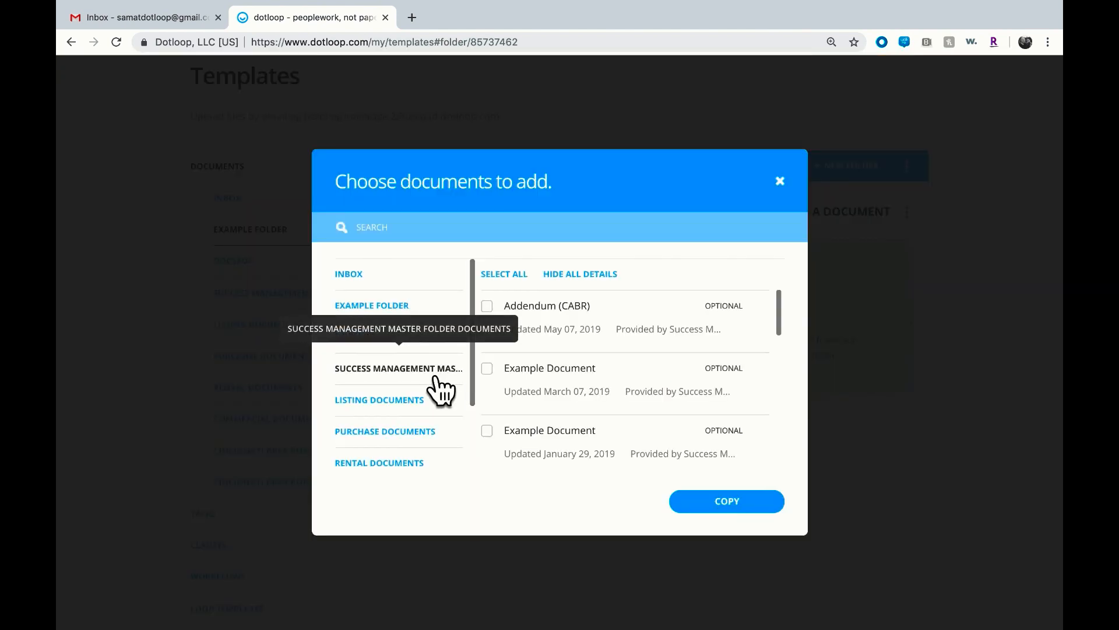
pyautogui.click(501, 308)
pyautogui.click(500, 387)
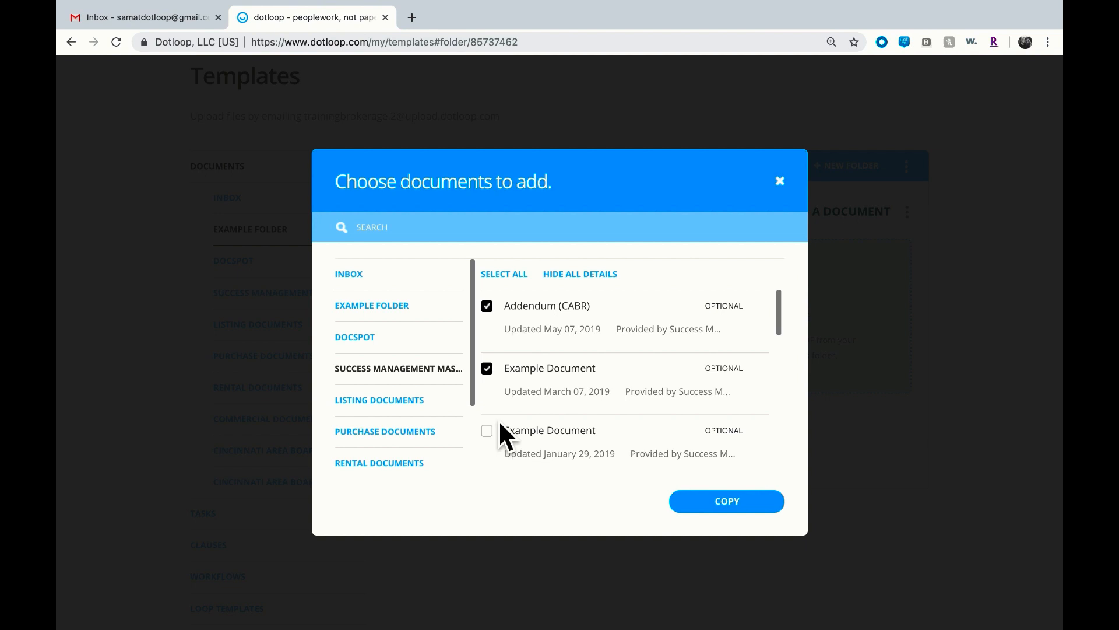
pyautogui.click(499, 454)
# Search the templates for "contra", also select Training Contract, and copy the selected templates into the folder
pyautogui.click(469, 234)
pyautogui.write('contra')
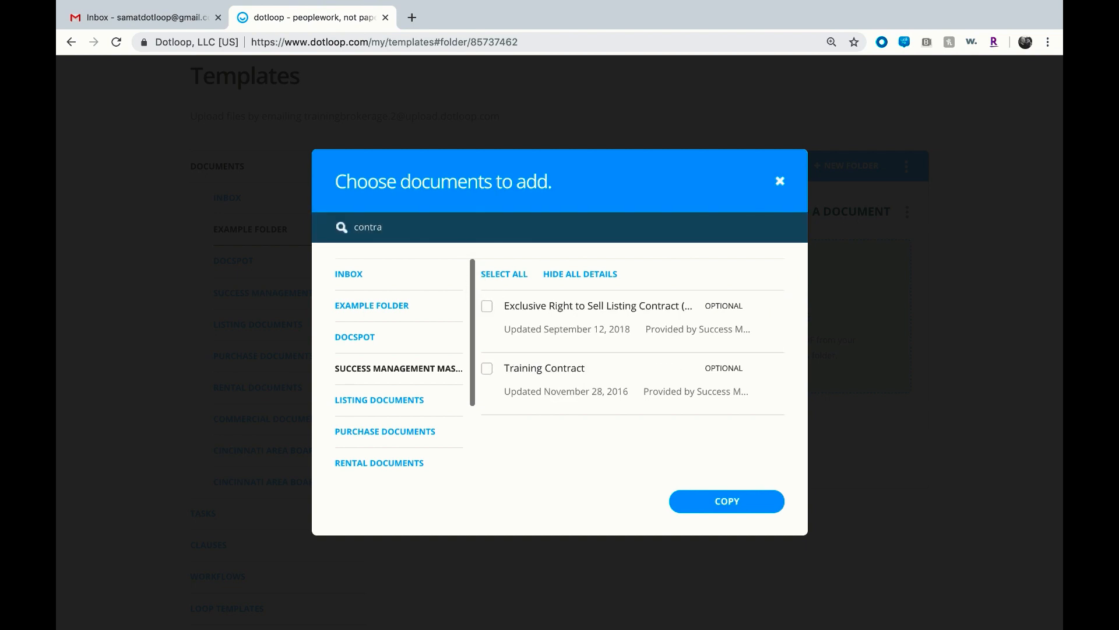
pyautogui.click(499, 381)
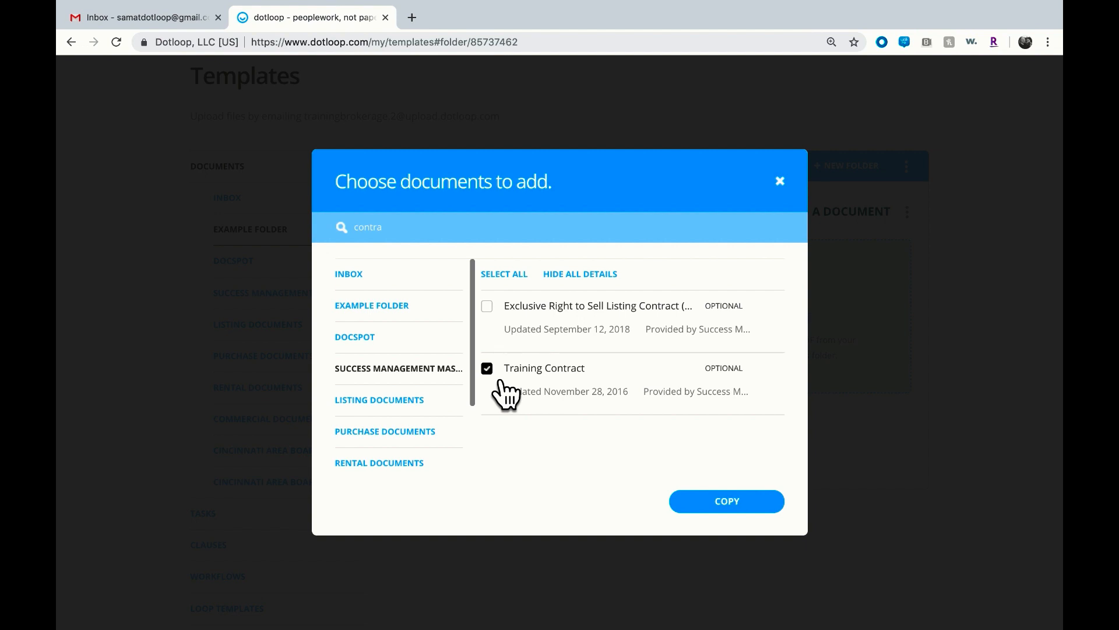
pyautogui.click(723, 506)
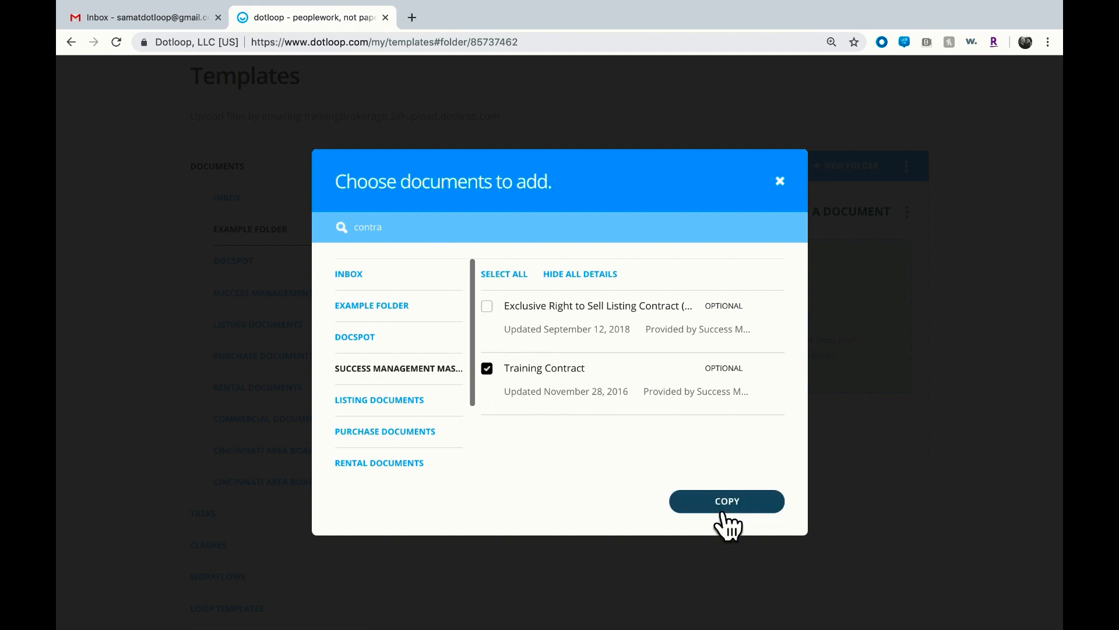
pyautogui.click(724, 565)
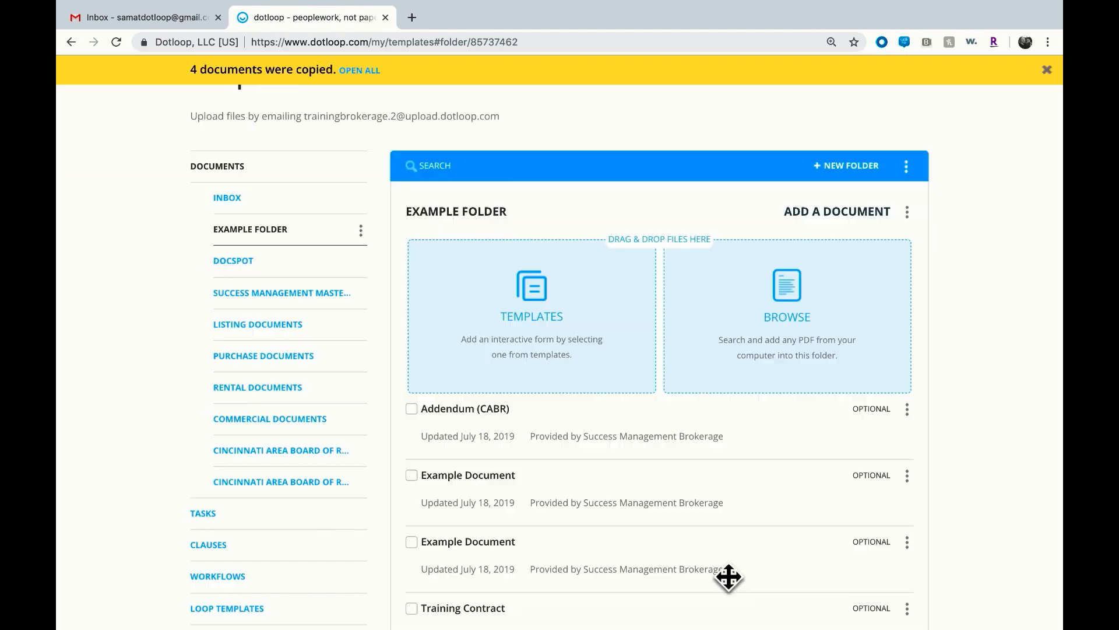
# Open the copied Addendum (CABR) document from Example Folder
pyautogui.scroll(-2, 729, 577)
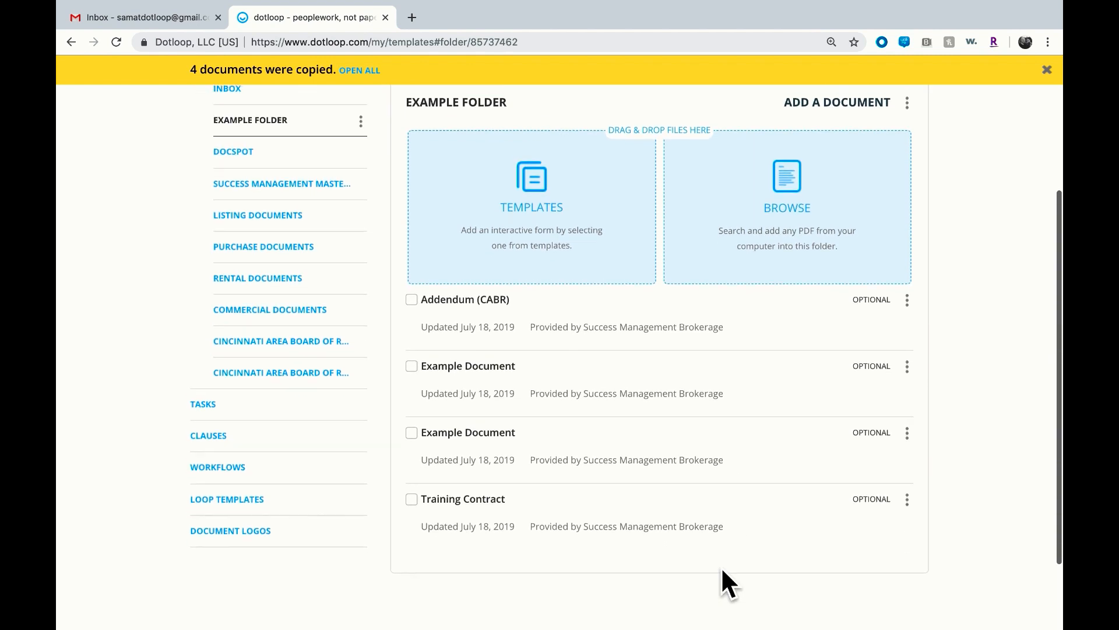
pyautogui.scroll(1, 728, 577)
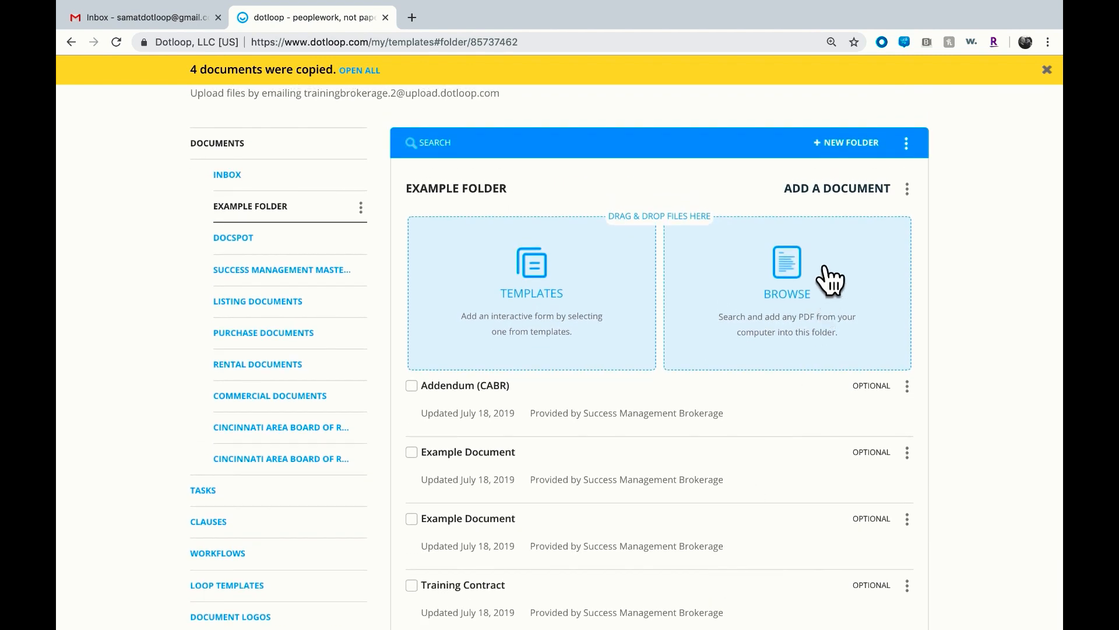
pyautogui.click(843, 198)
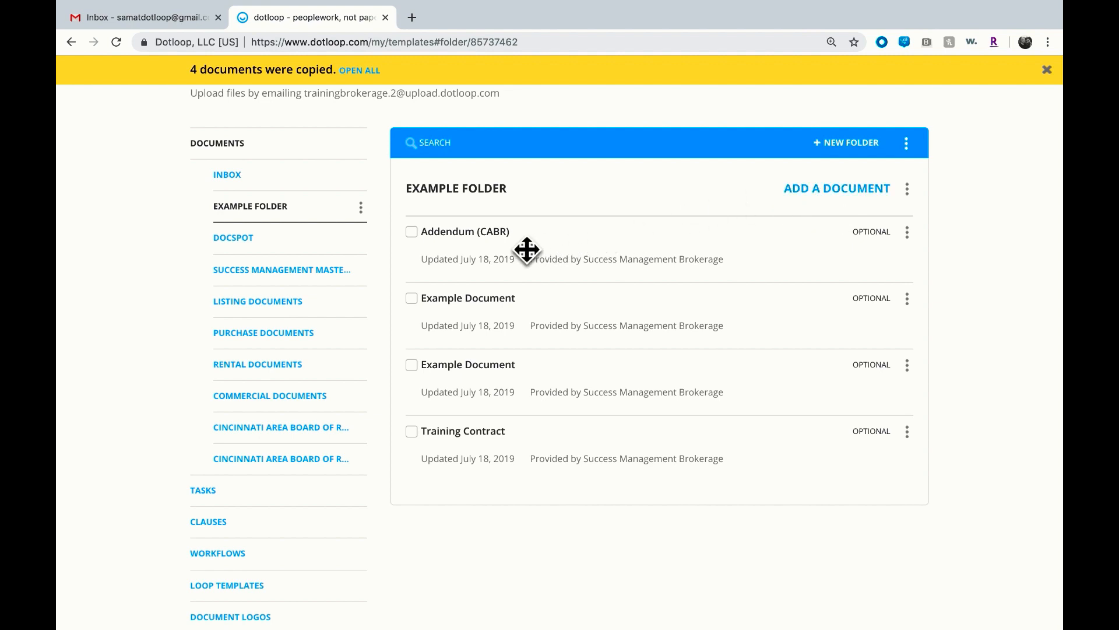
pyautogui.click(499, 233)
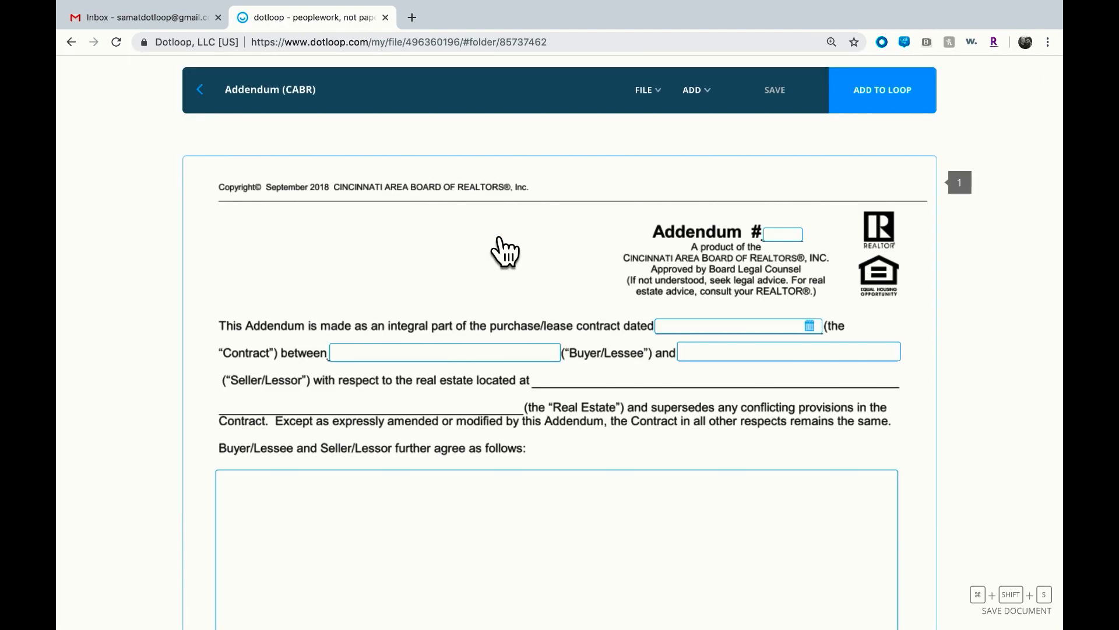
# Fill the Seller/Lessor field with "always the same", save the document, and return to the templates list
pyautogui.click(716, 356)
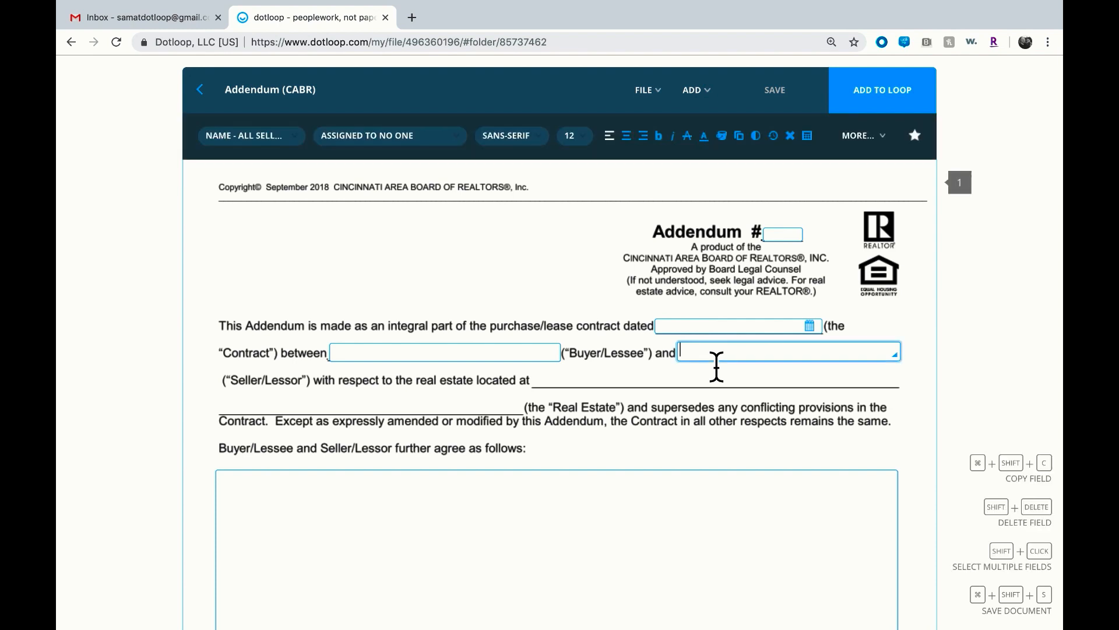
pyautogui.write('always the same')
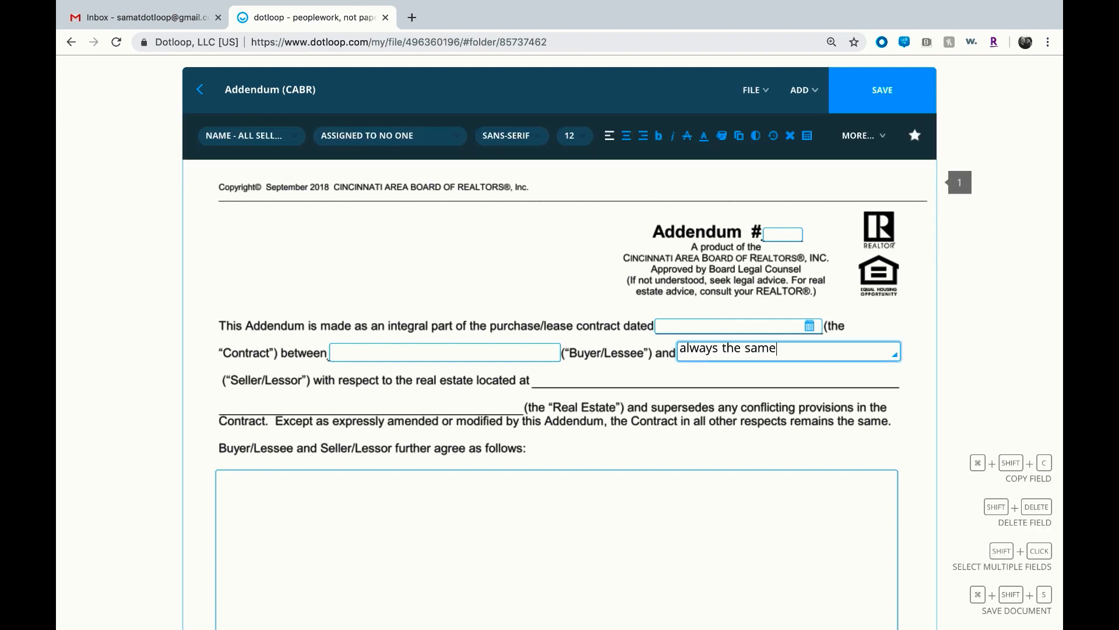
pyautogui.click(889, 96)
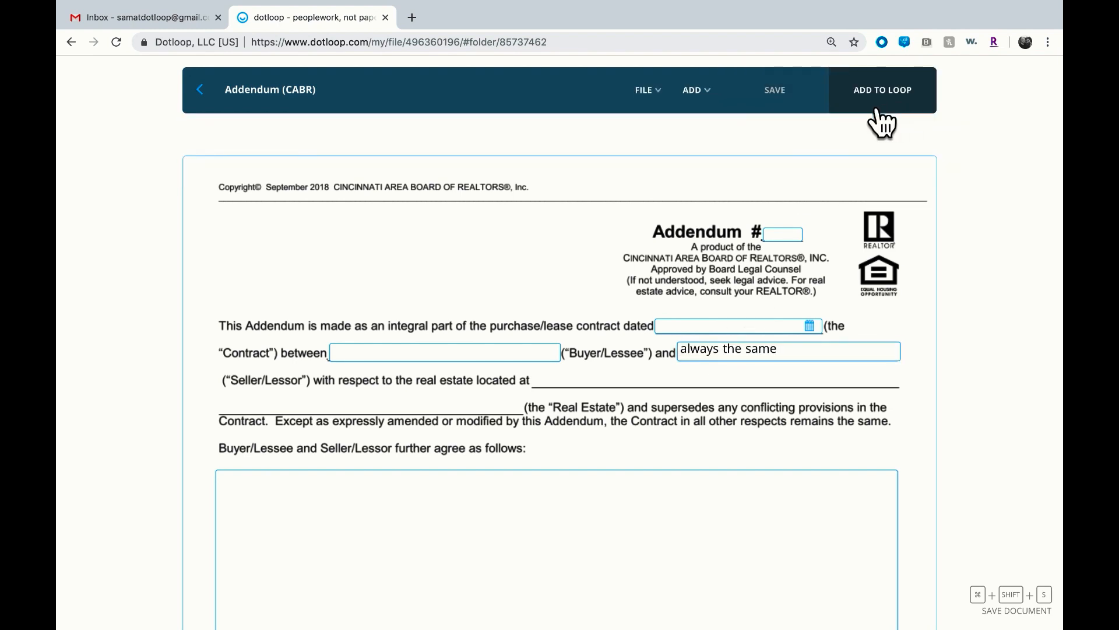
pyautogui.click(207, 96)
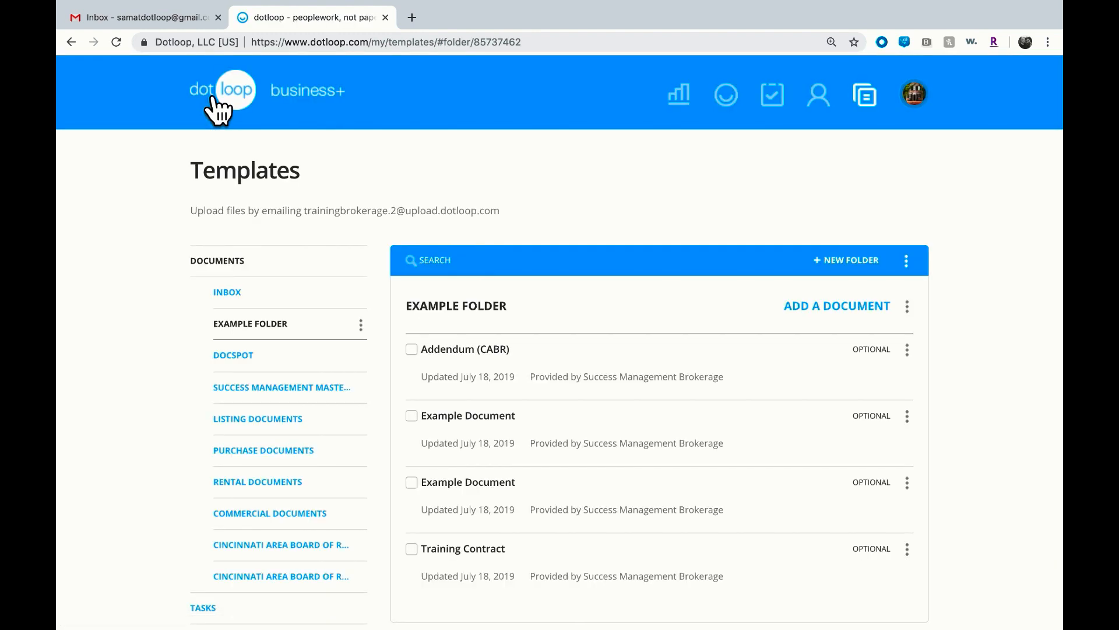
# Delete the Example Folder template folder
pyautogui.click(362, 326)
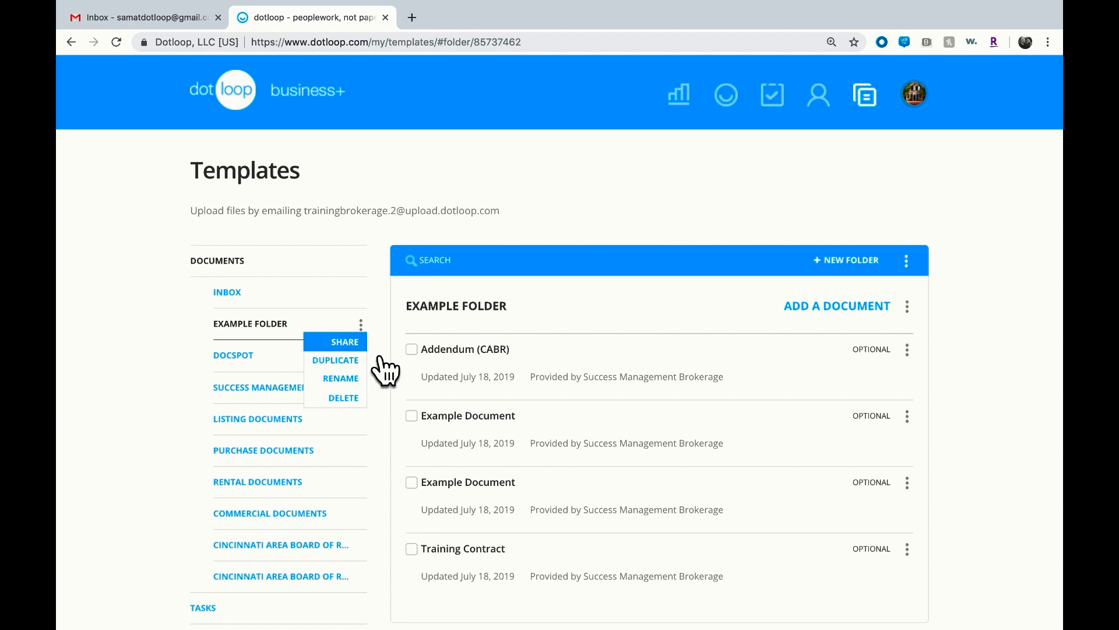
pyautogui.click(365, 405)
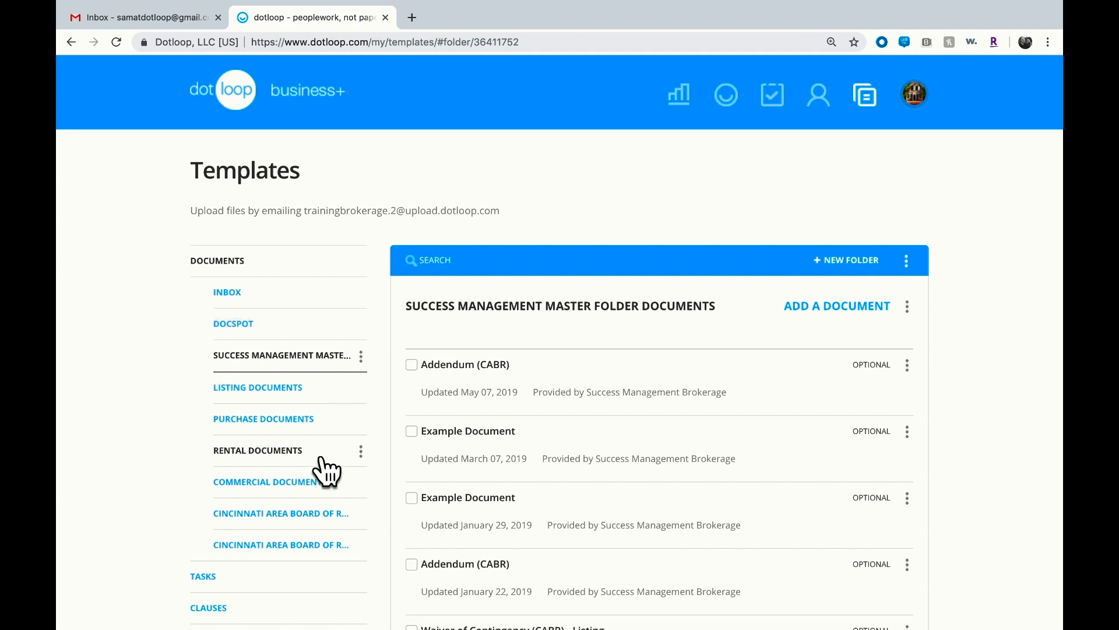
# Open the Tasks templates section
pyautogui.click(291, 584)
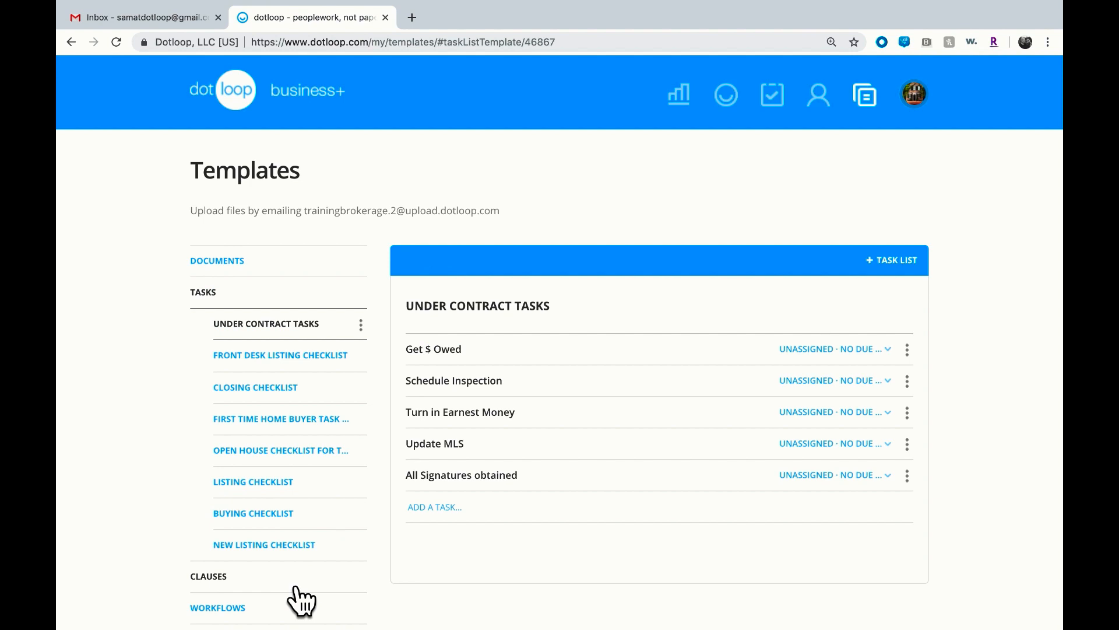
pyautogui.scroll(-3, 297, 601)
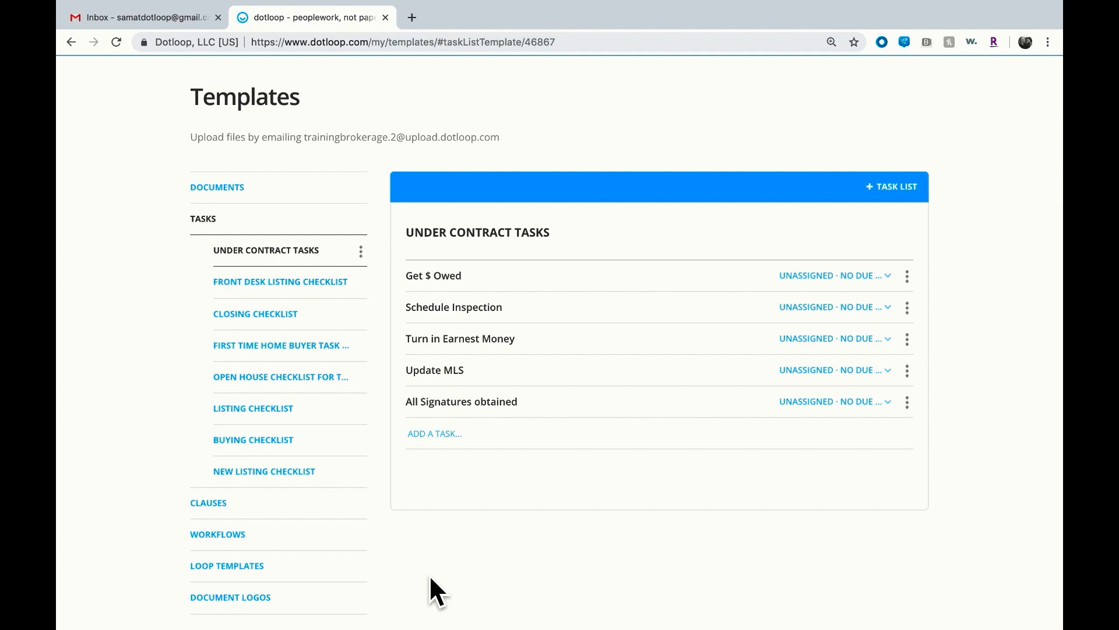
# Browse the Front Desk Listing, Closing, First Time Home Buyer, and Open House task list templates
pyautogui.click(300, 281)
pyautogui.click(298, 315)
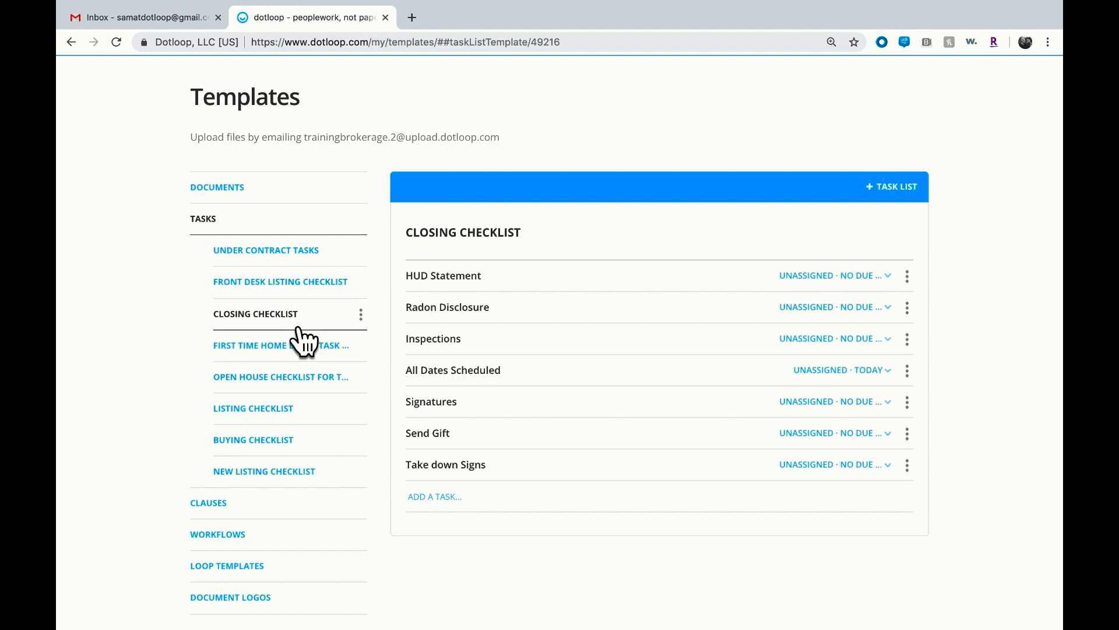
pyautogui.click(298, 347)
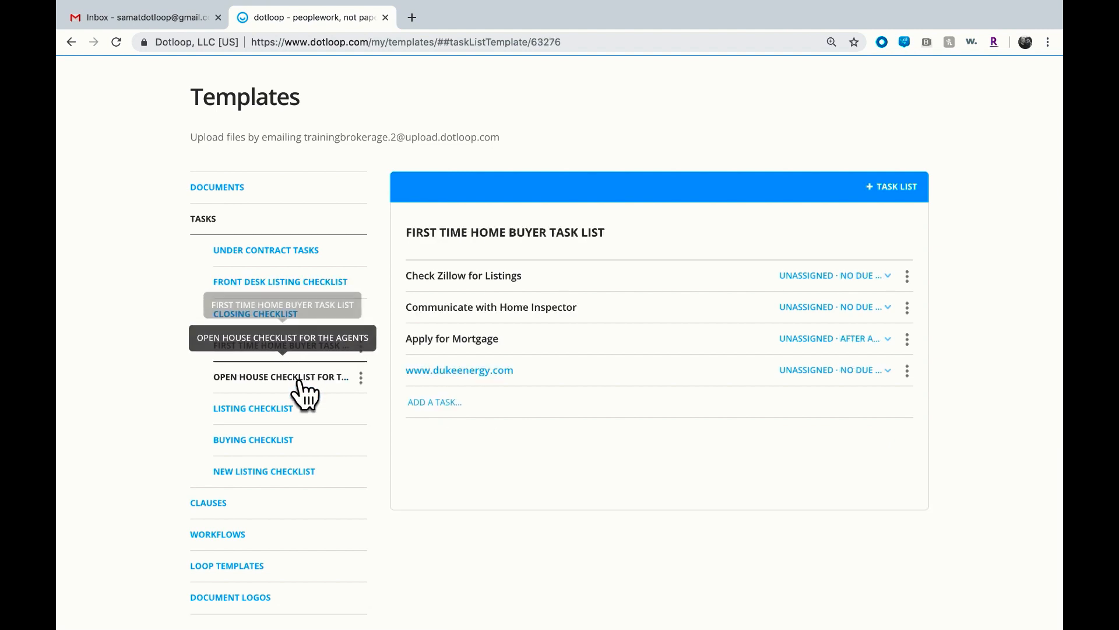
pyautogui.click(299, 378)
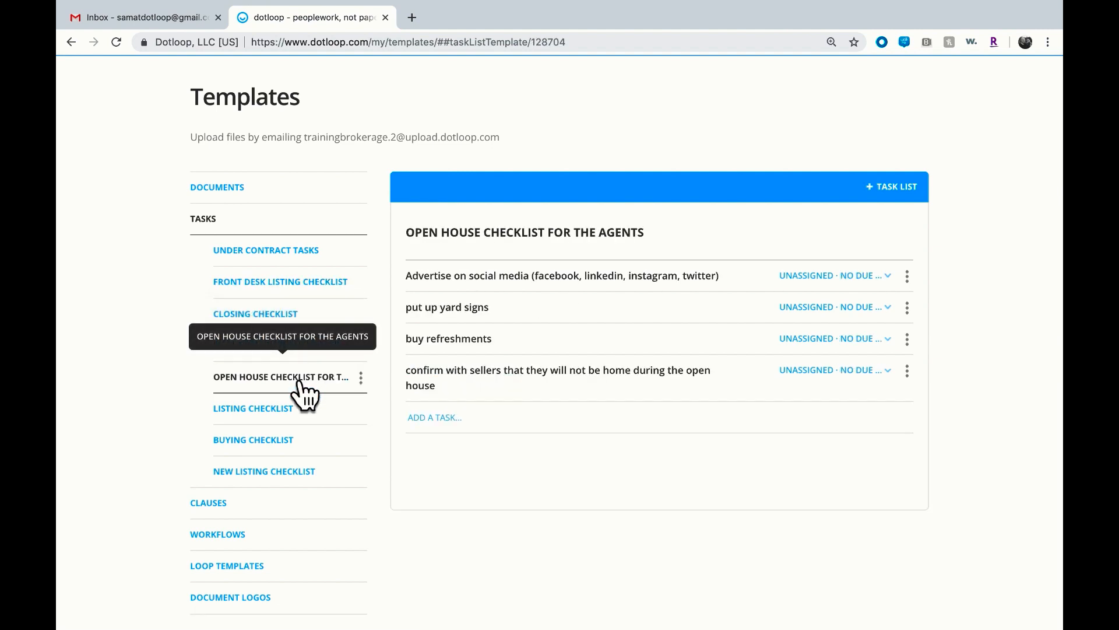
# Create a new task list template named Example
pyautogui.click(894, 201)
pyautogui.write('Example')
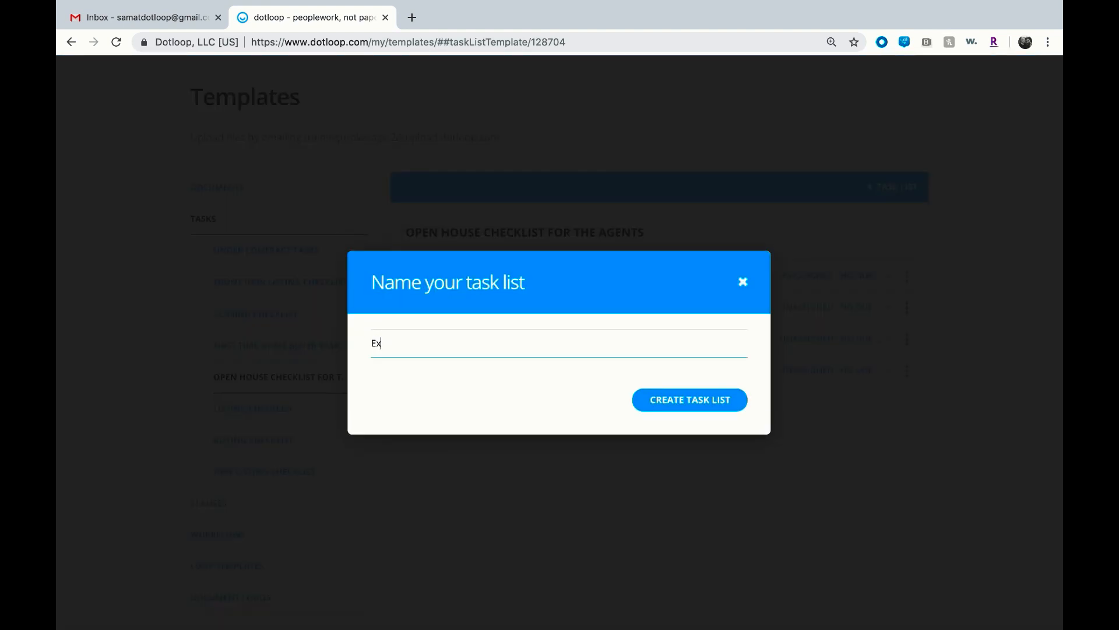
pyautogui.press('Return')
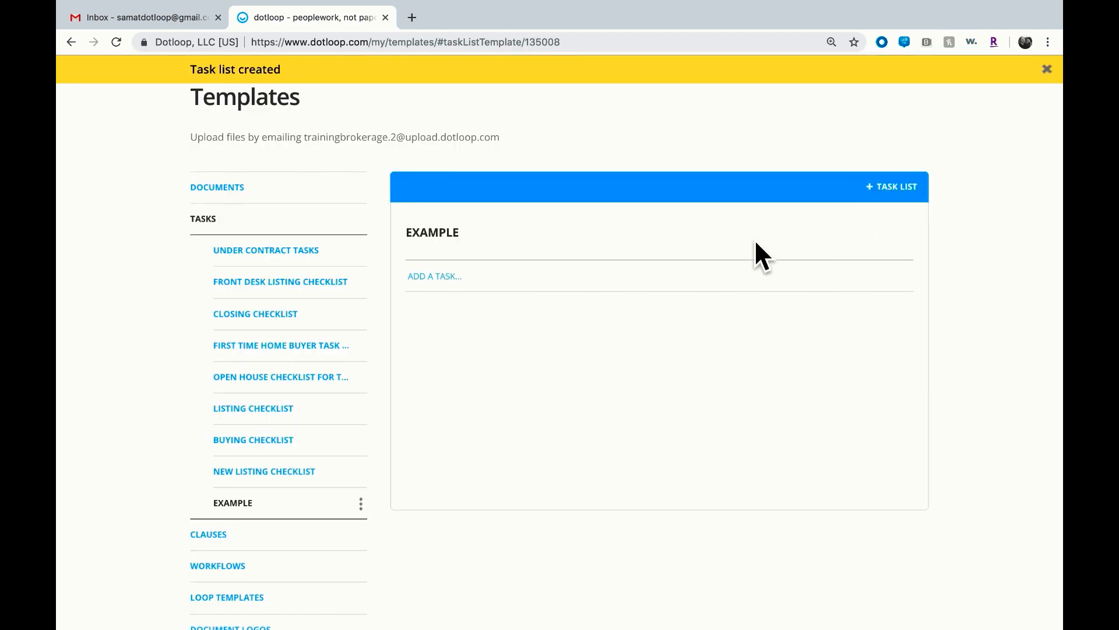
# Add the tasks "do this", "do that" and "then this" to the Example task list
pyautogui.click(690, 285)
pyautogui.write('do this')
pyautogui.press('Return')
pyautogui.write('do that')
pyautogui.press('Return')
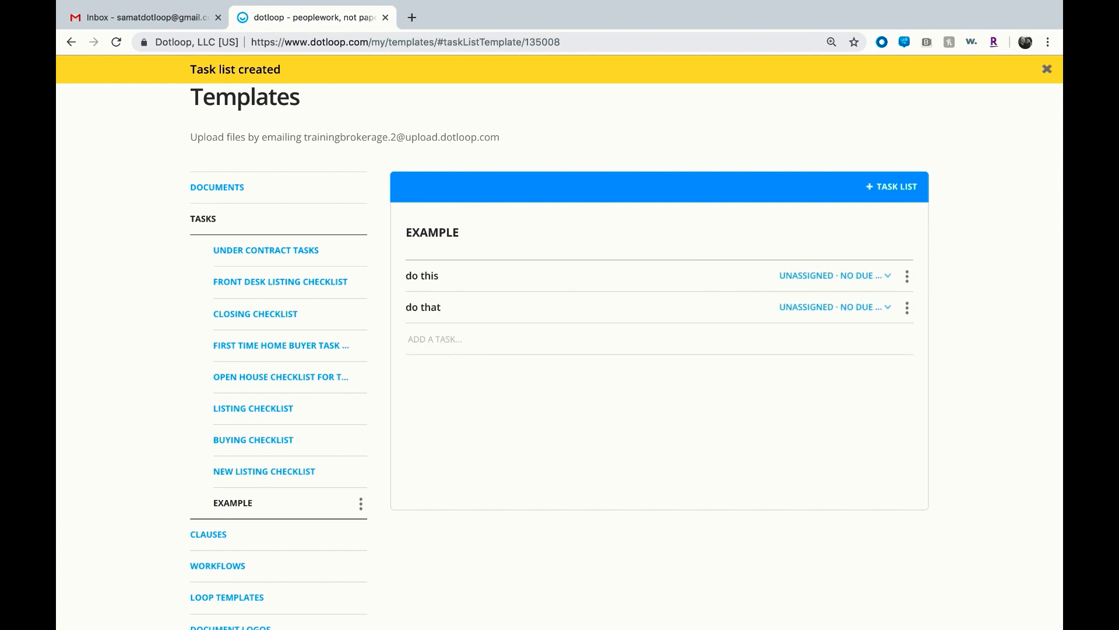
pyautogui.write('then this')
pyautogui.press('Return')
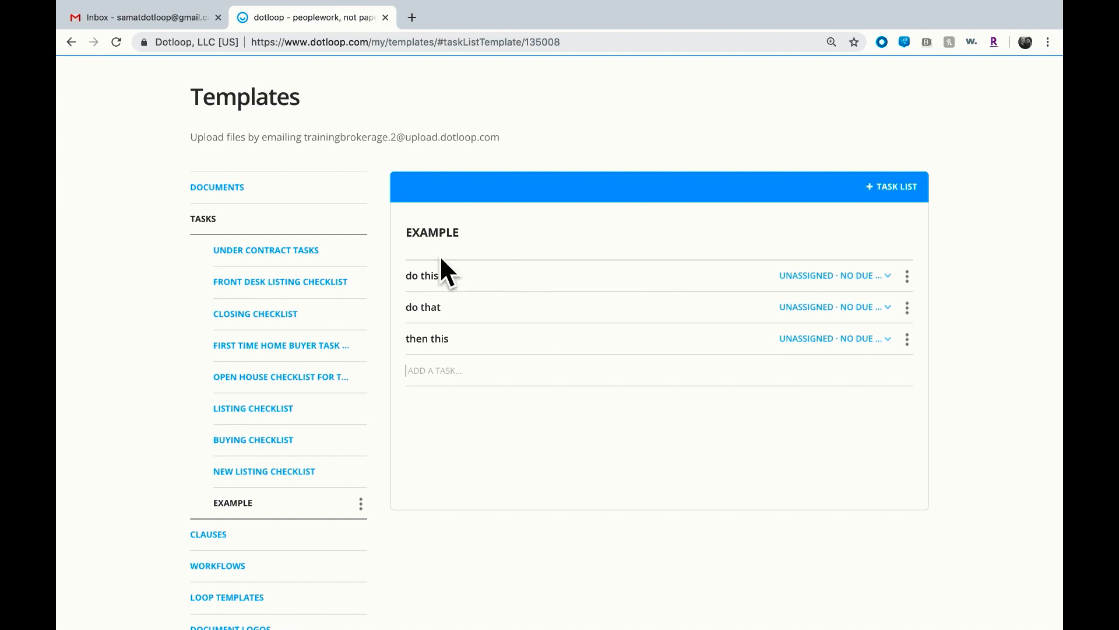
# Open the options menus of the Under Contract Tasks and Open House task lists without choosing anything
pyautogui.click(376, 261)
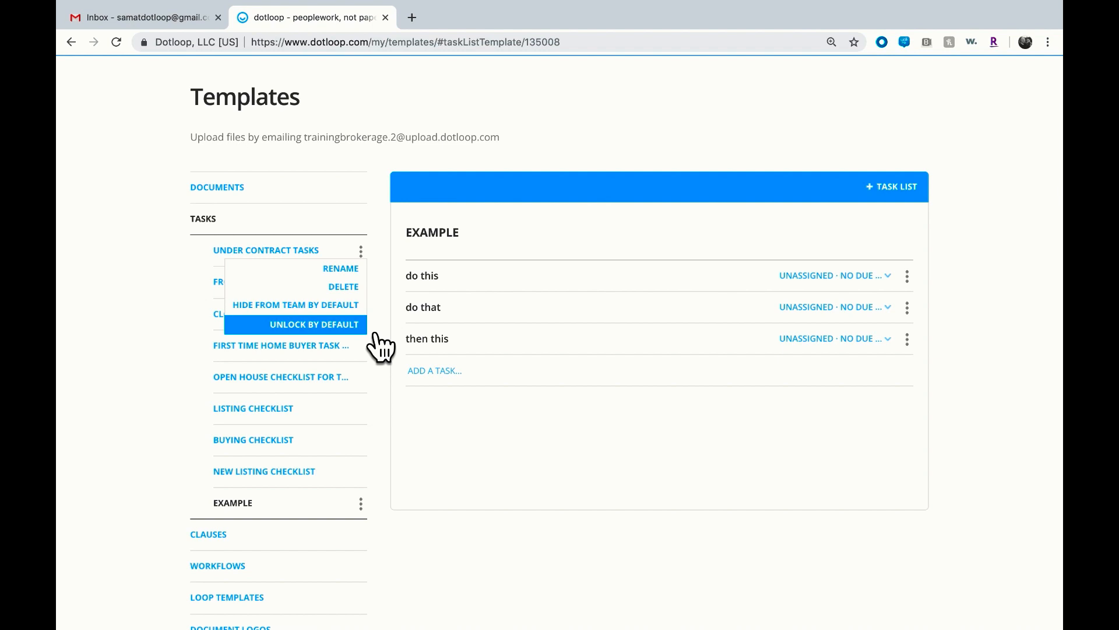
pyautogui.click(362, 378)
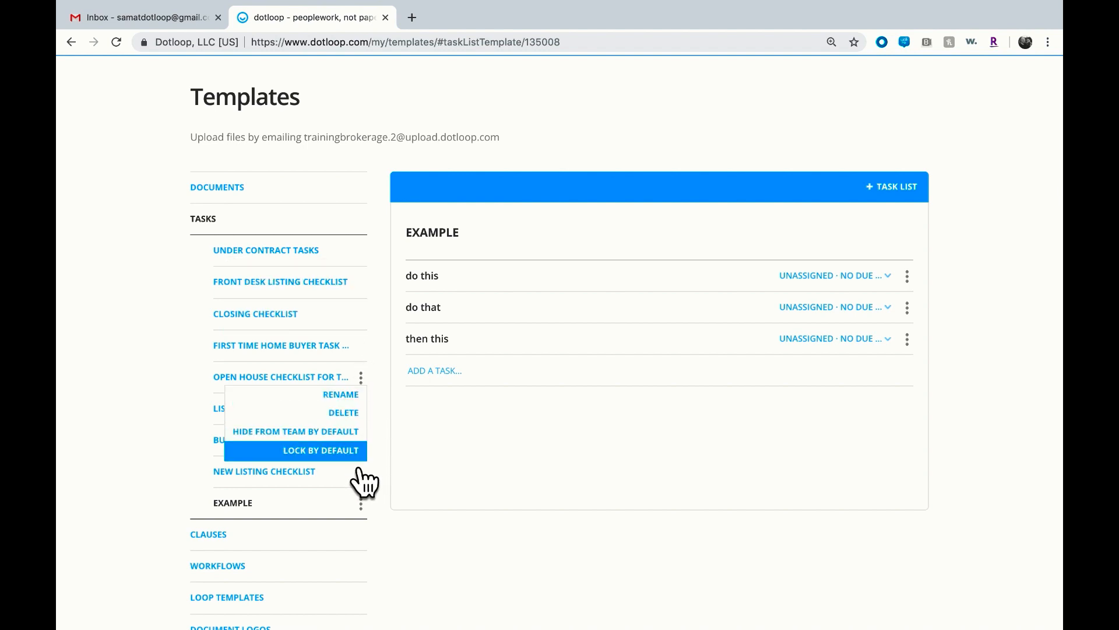
pyautogui.click(361, 250)
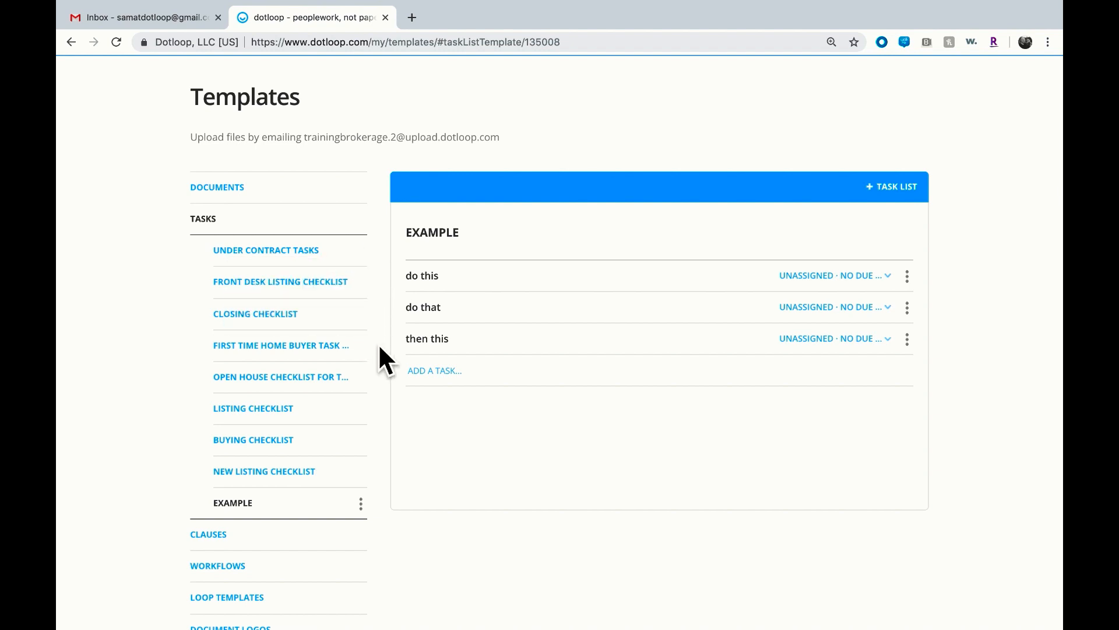
# Delete the Example task list template
pyautogui.click(361, 503)
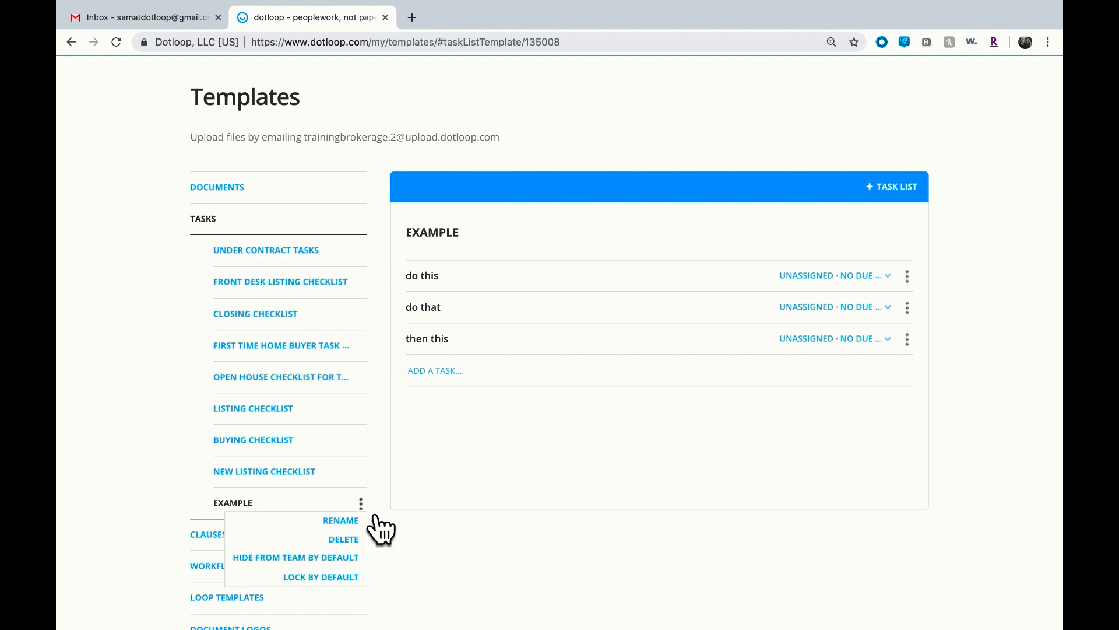
pyautogui.click(353, 539)
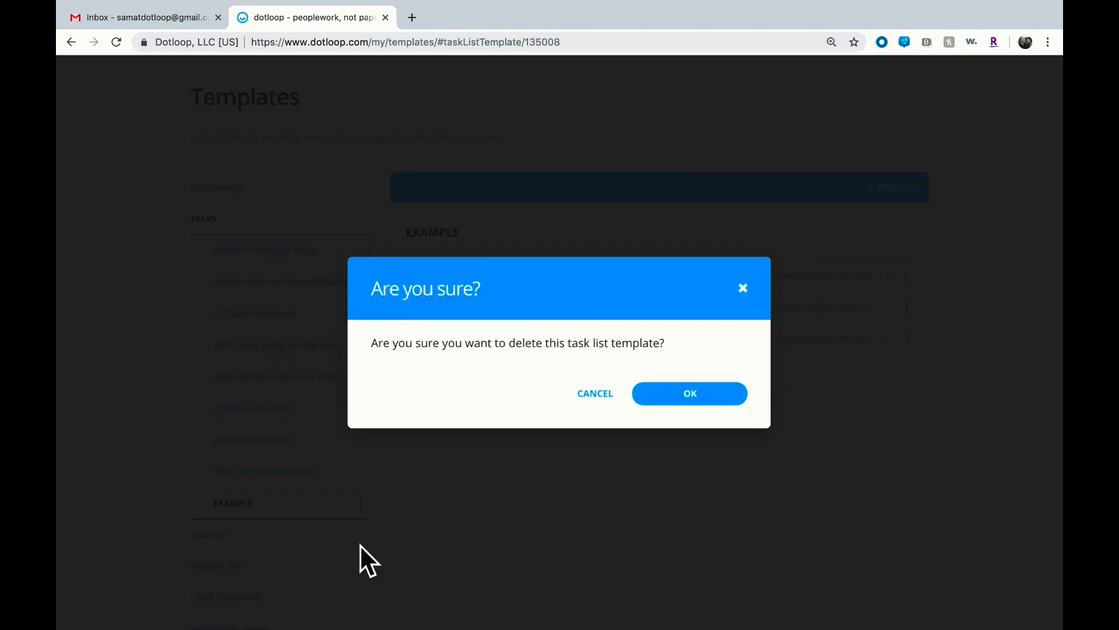
pyautogui.click(673, 393)
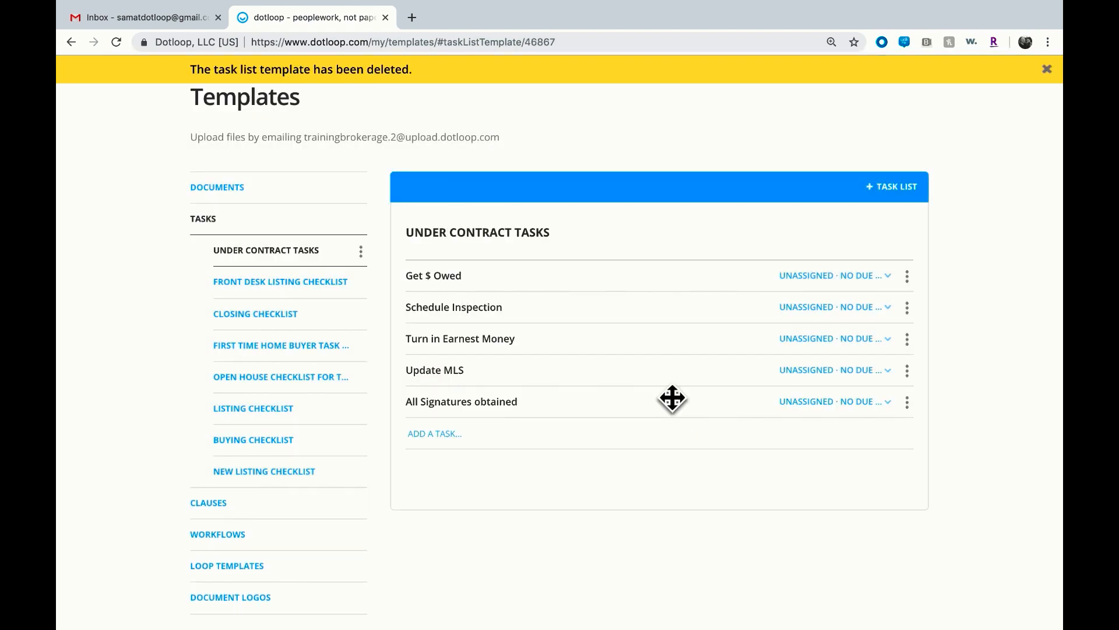
# Open the Clauses templates and add a new clause reading "New Clause!"
pyautogui.scroll(-1, 672, 398)
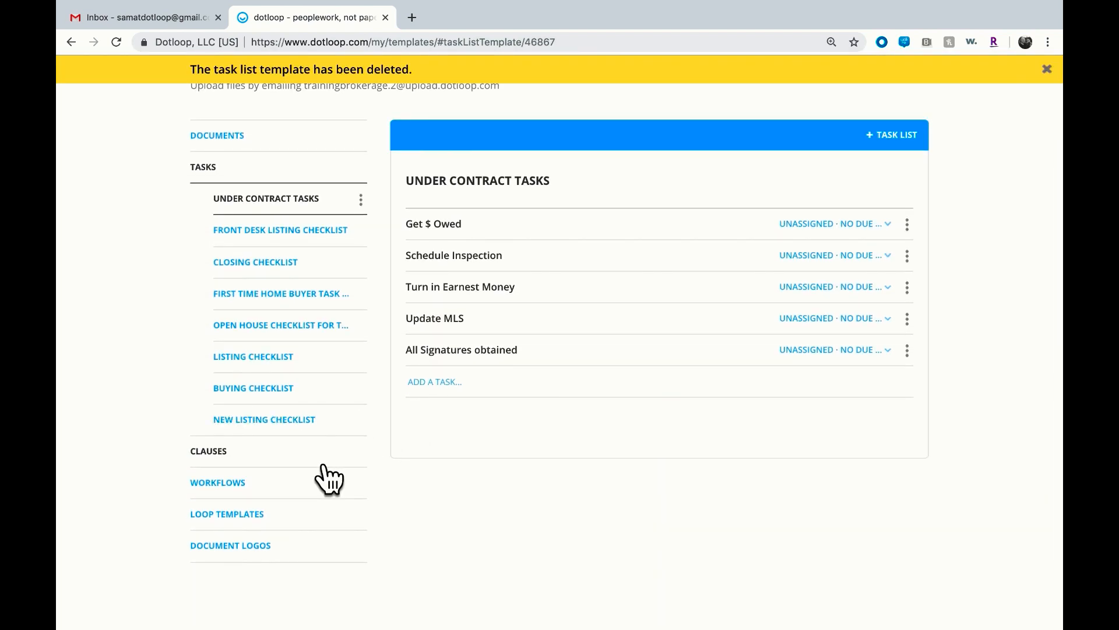
pyautogui.click(323, 464)
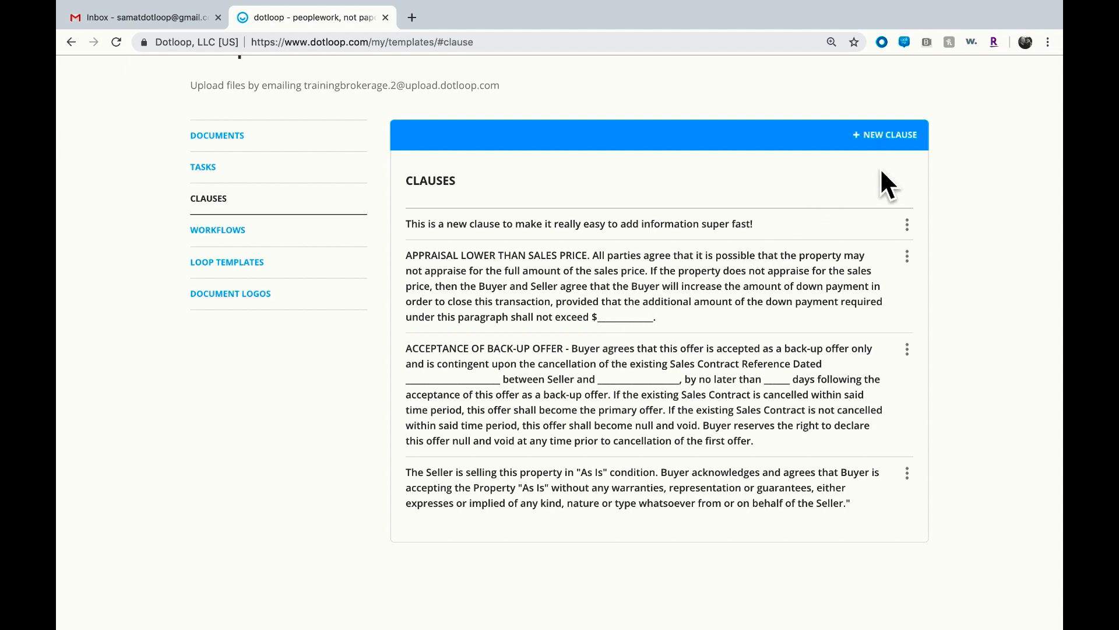
pyautogui.click(879, 138)
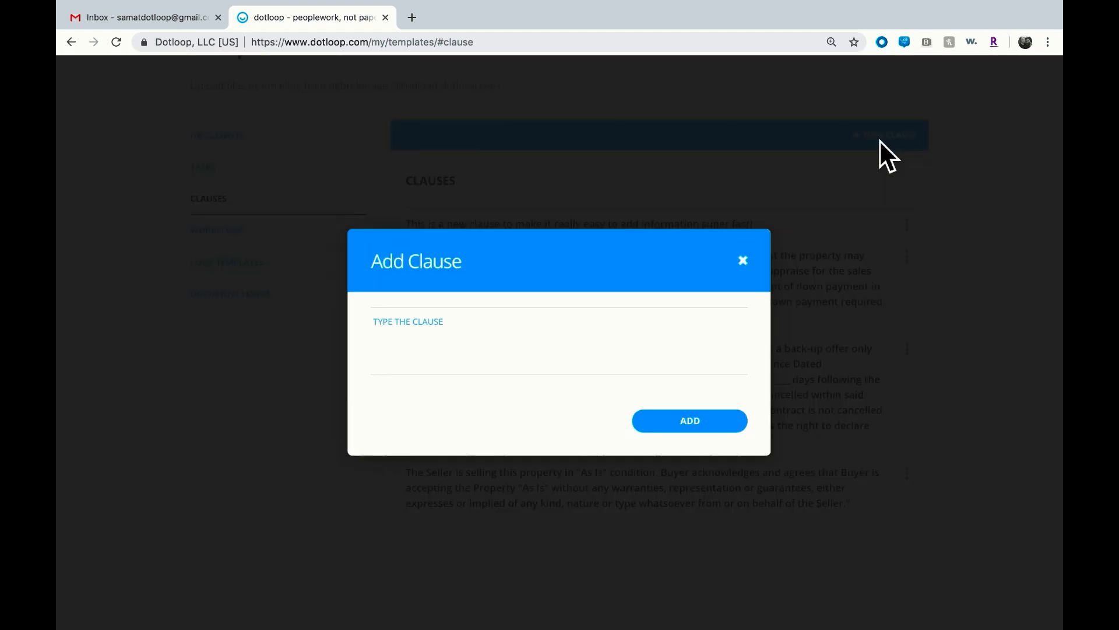
pyautogui.click(594, 331)
pyautogui.write('N')
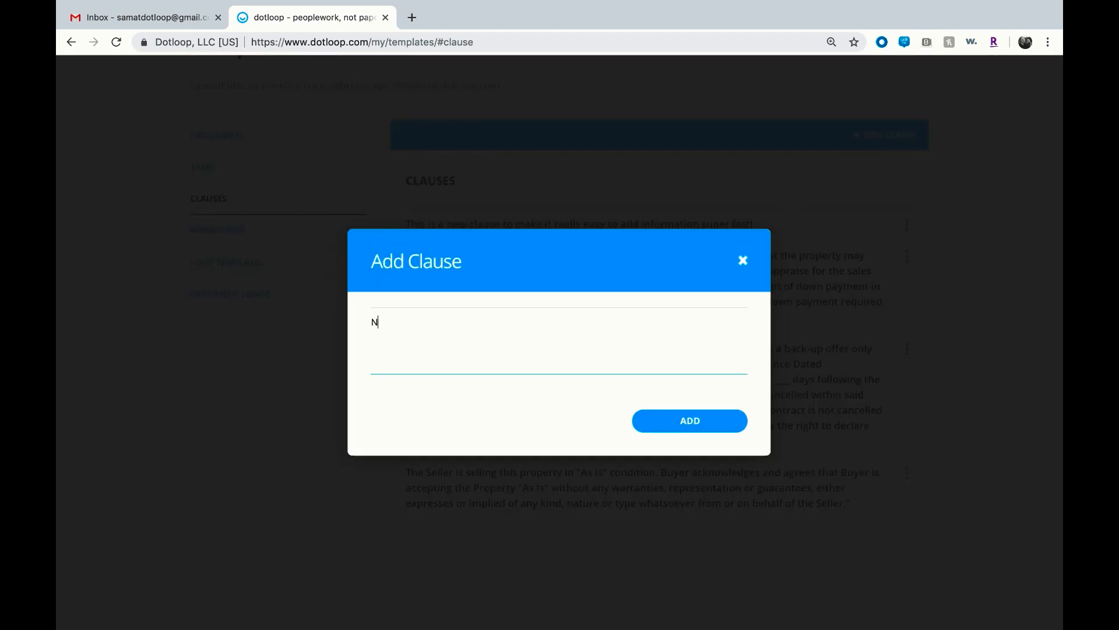
pyautogui.write('ew Clause!')
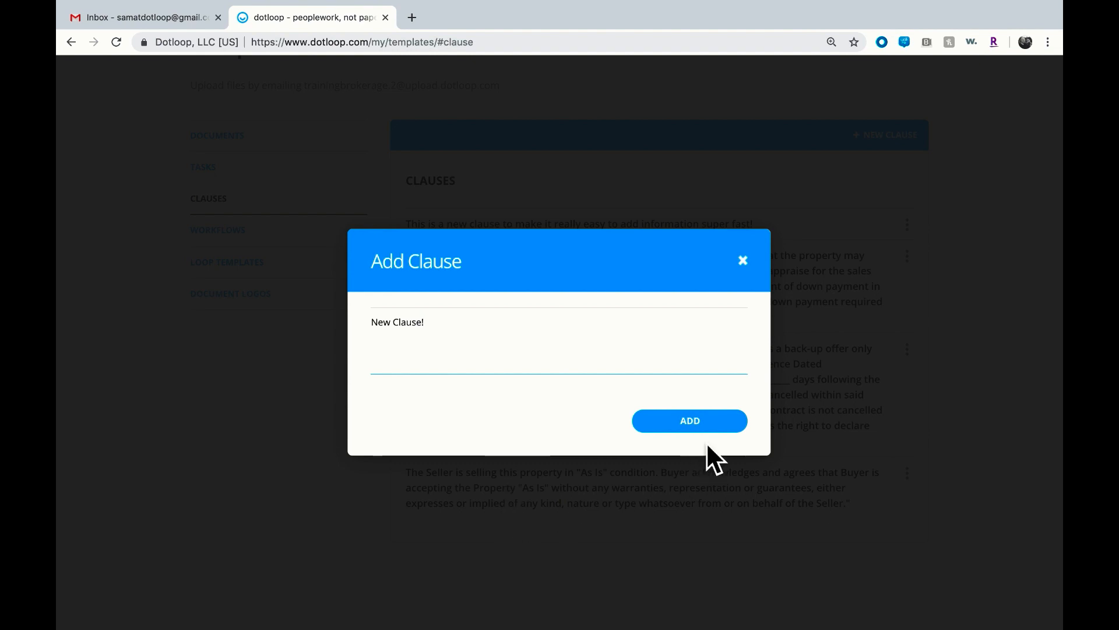
pyautogui.click(717, 432)
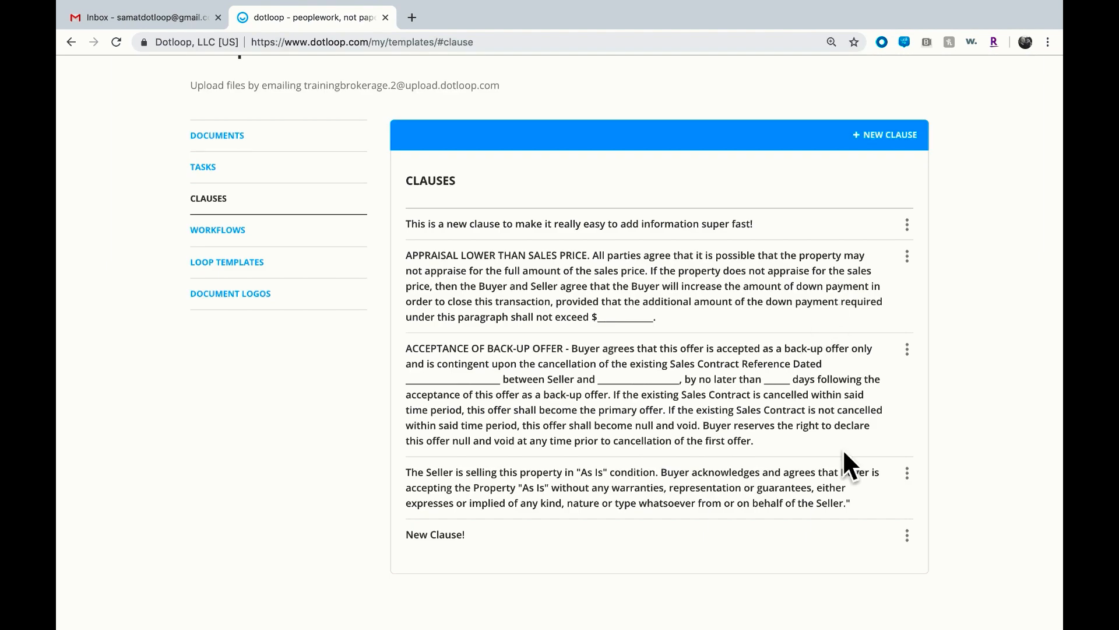
# Delete the "New Clause!" clause
pyautogui.click(907, 540)
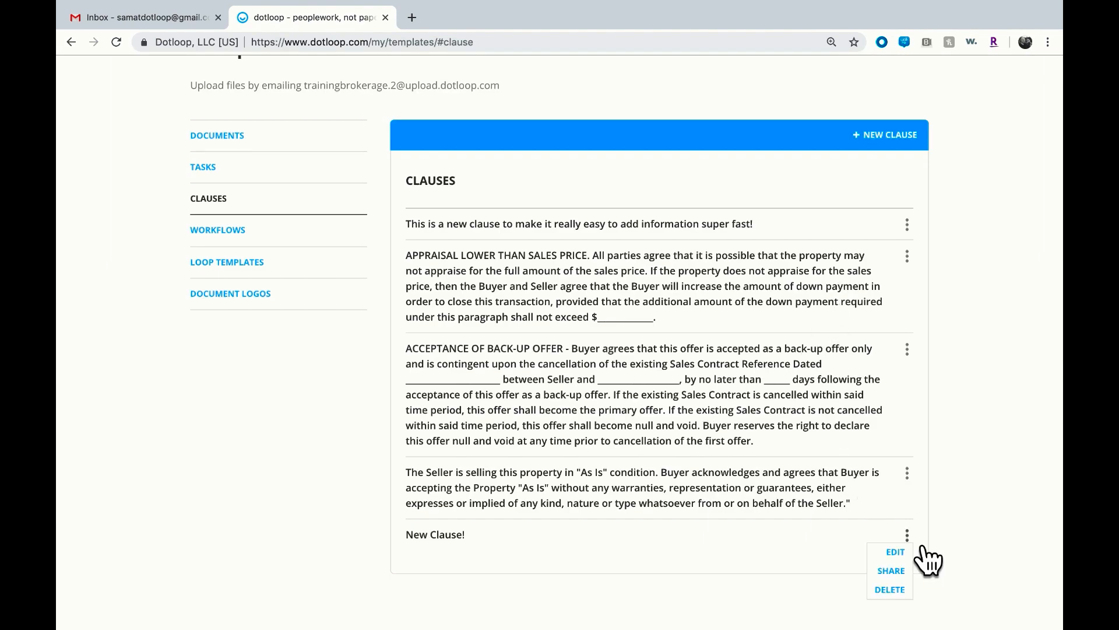
pyautogui.click(909, 590)
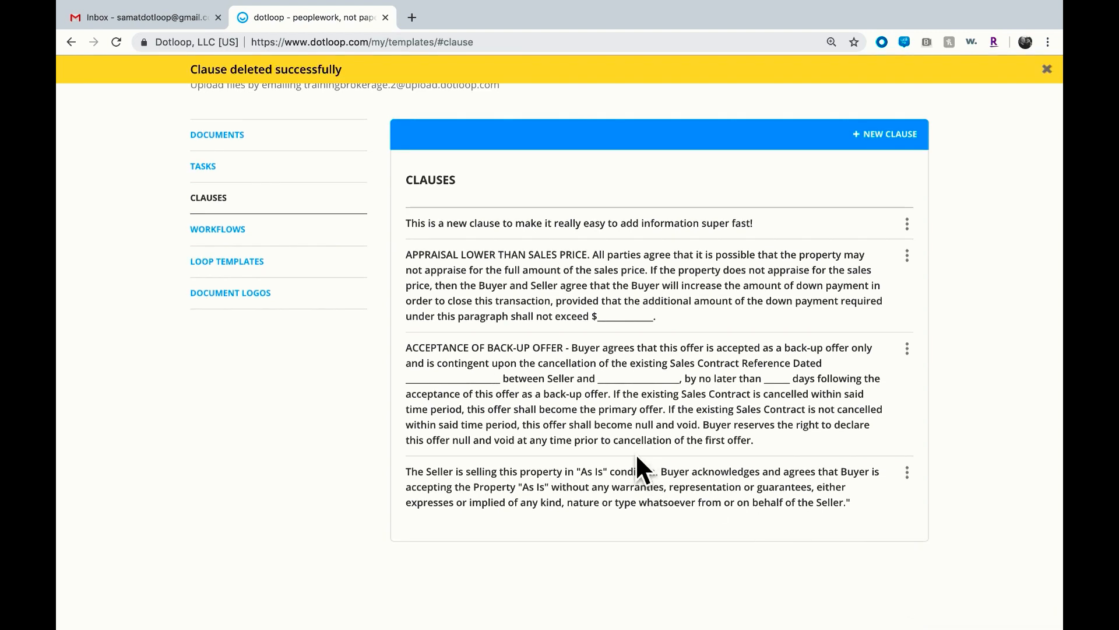
# In the Buying Review workflow, set the Buying Documents Need Review stage to notify two team members instead of immediate admins, and save
pyautogui.click(326, 241)
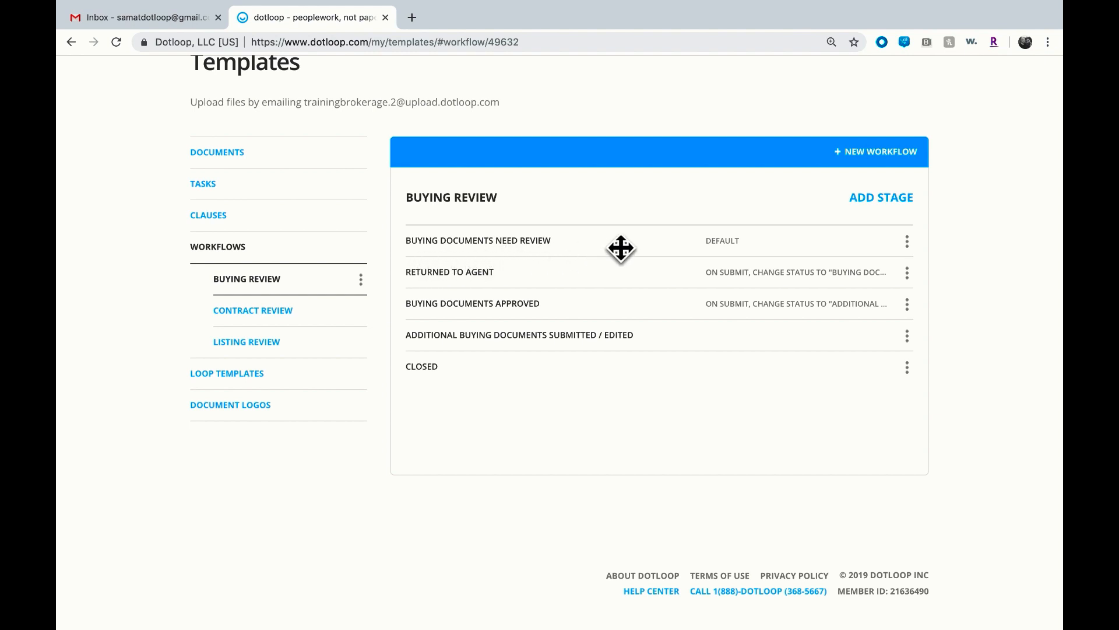
pyautogui.click(915, 245)
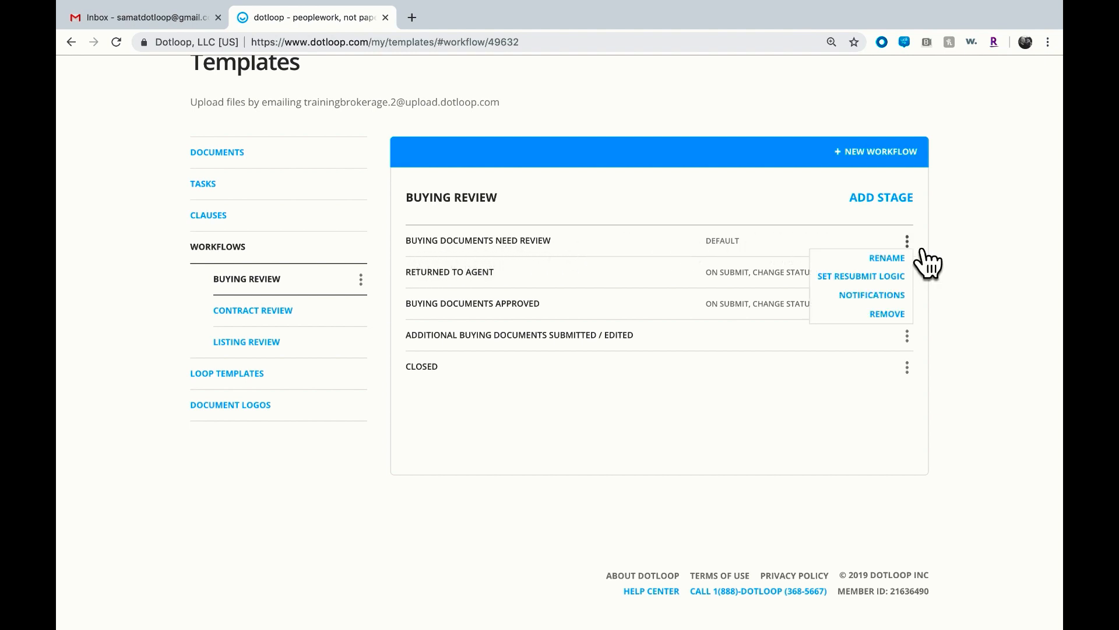
pyautogui.click(912, 297)
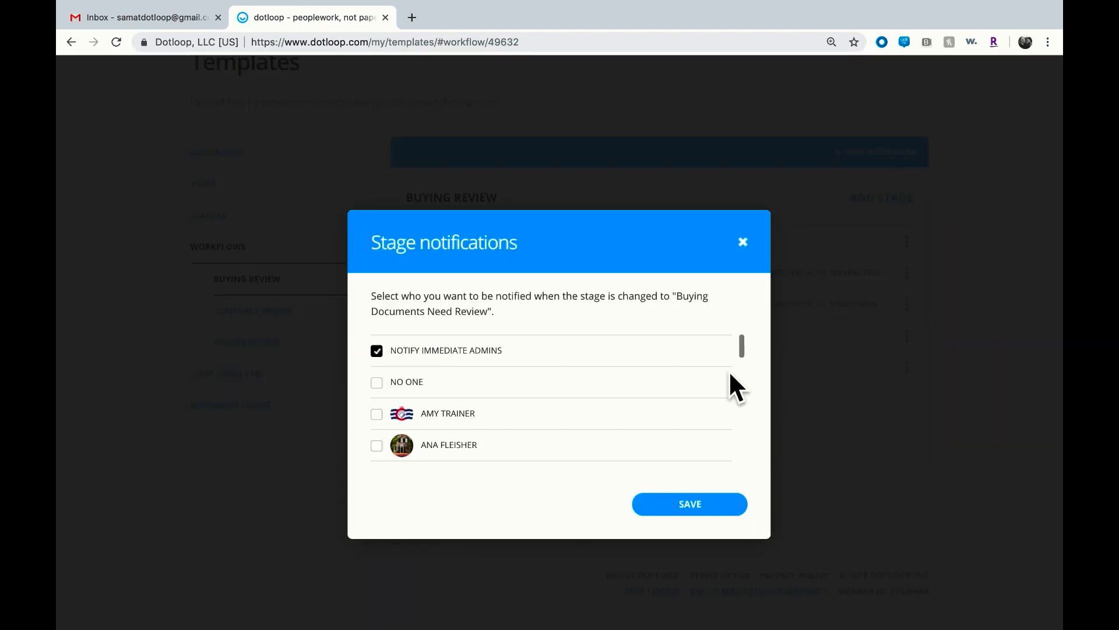
pyautogui.scroll(-1, 673, 400)
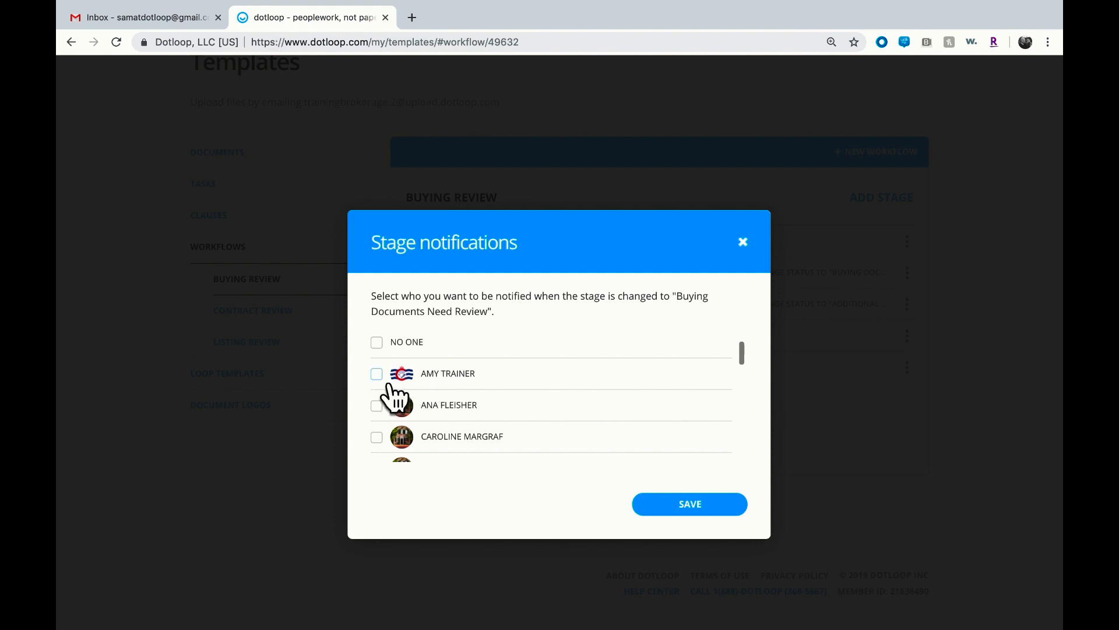
pyautogui.click(385, 408)
pyautogui.scroll(1, 396, 417)
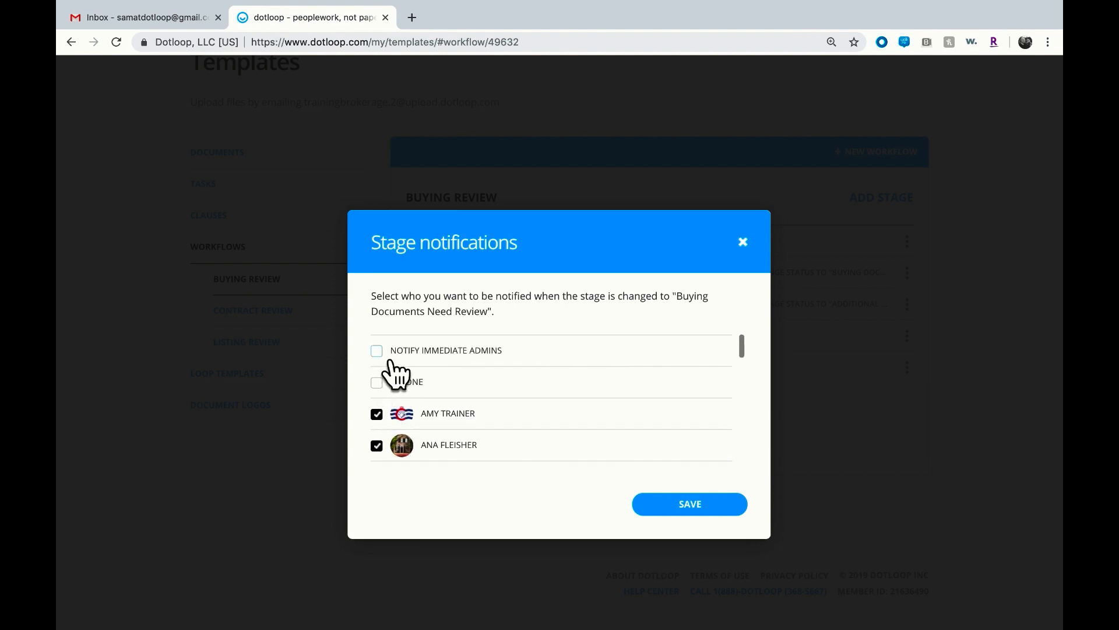
pyautogui.scroll(-2, 384, 376)
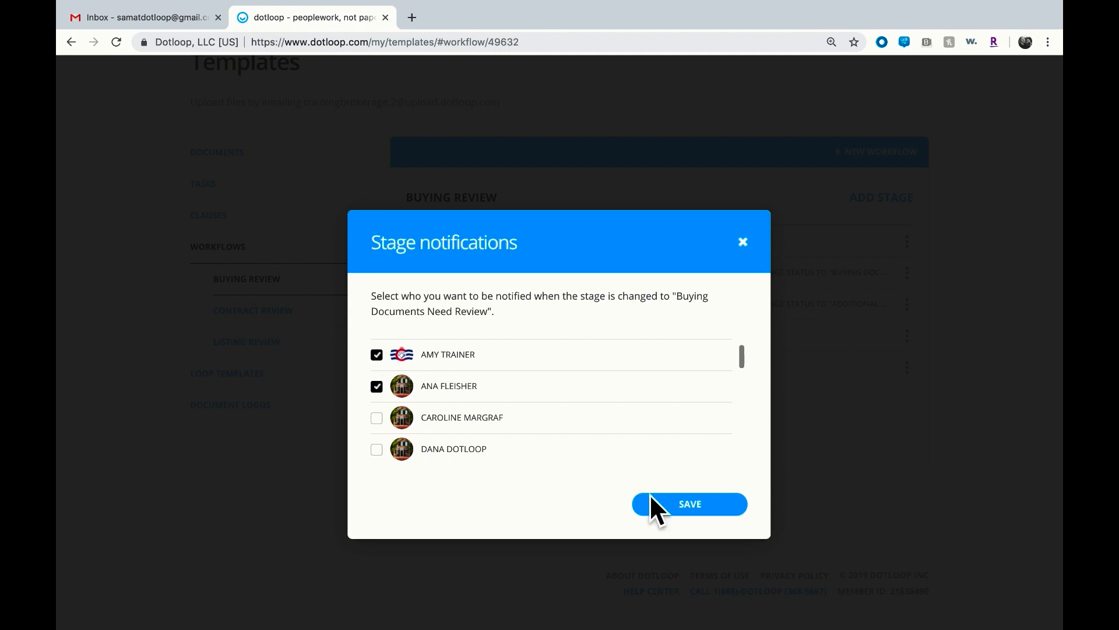
pyautogui.click(670, 506)
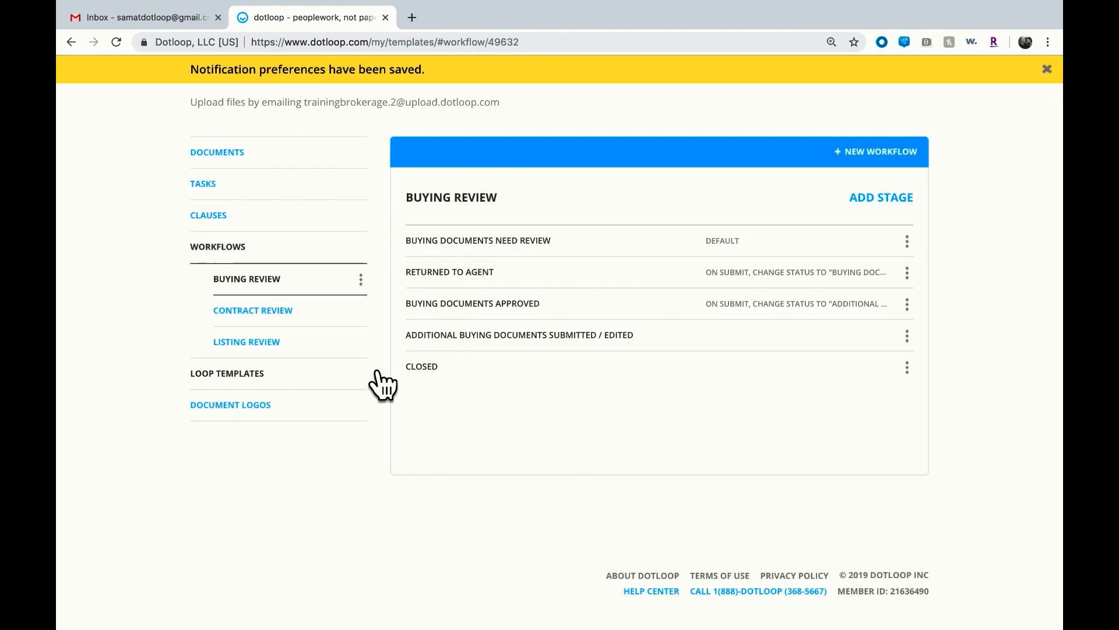
# In the Listing Review workflow, add two team members to the Listing Documents Need Review stage notifications and save
pyautogui.click(348, 352)
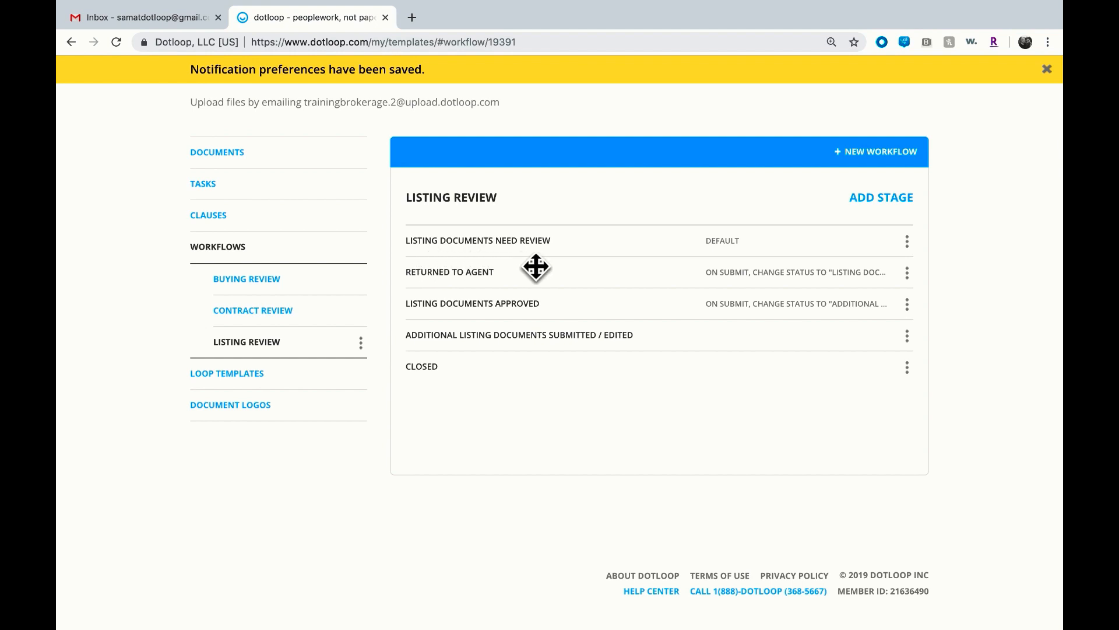
pyautogui.click(920, 250)
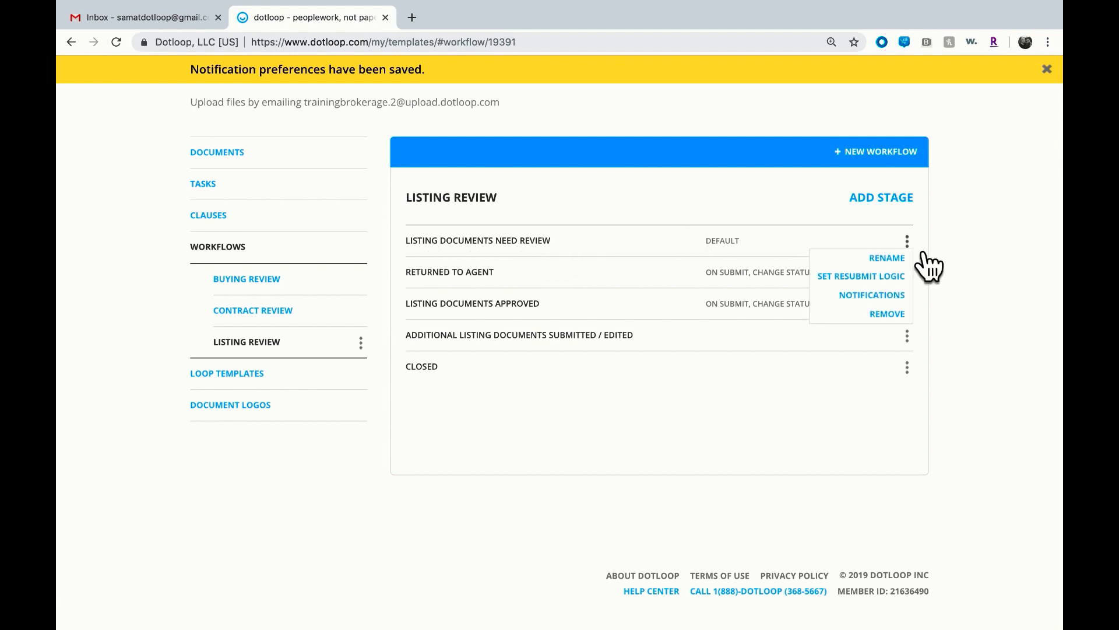
pyautogui.click(905, 295)
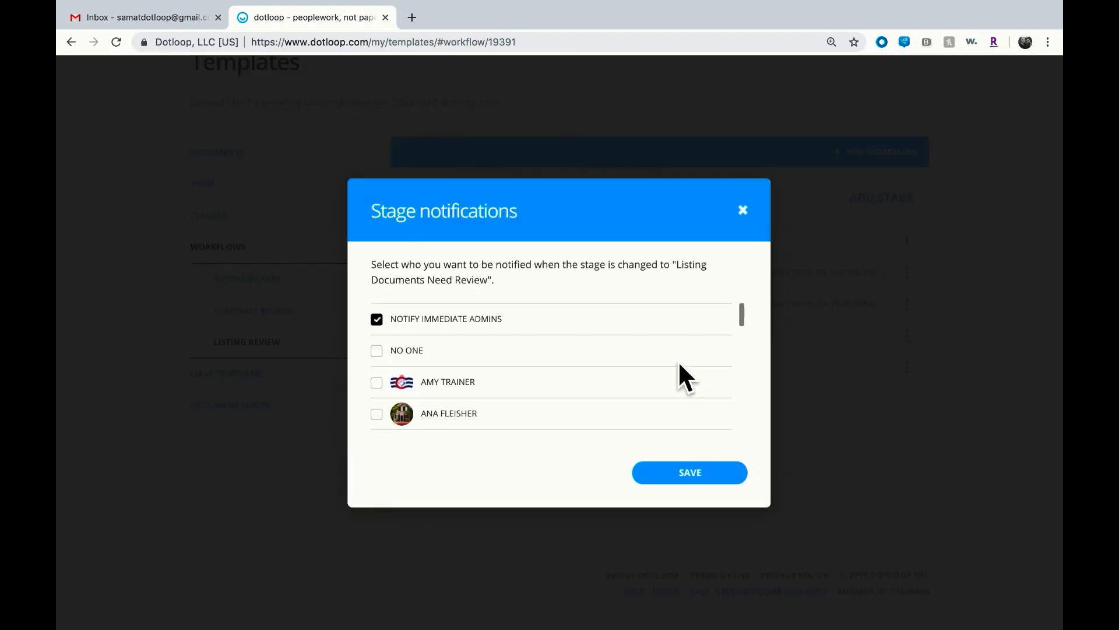
pyautogui.scroll(-4, 679, 363)
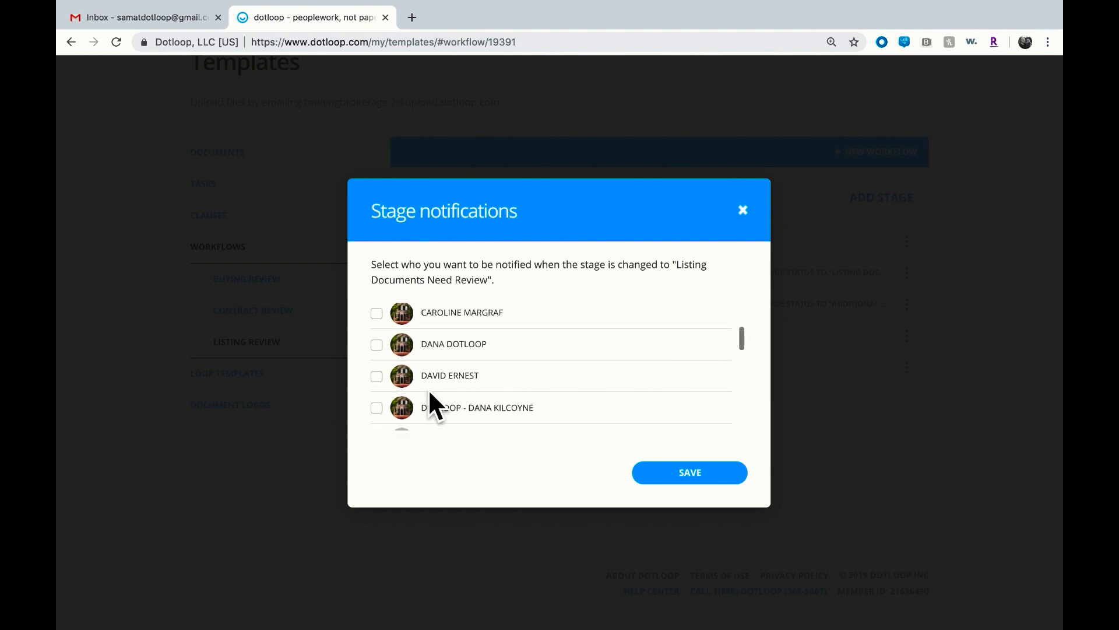
pyautogui.click(393, 377)
pyautogui.click(390, 351)
pyautogui.click(668, 478)
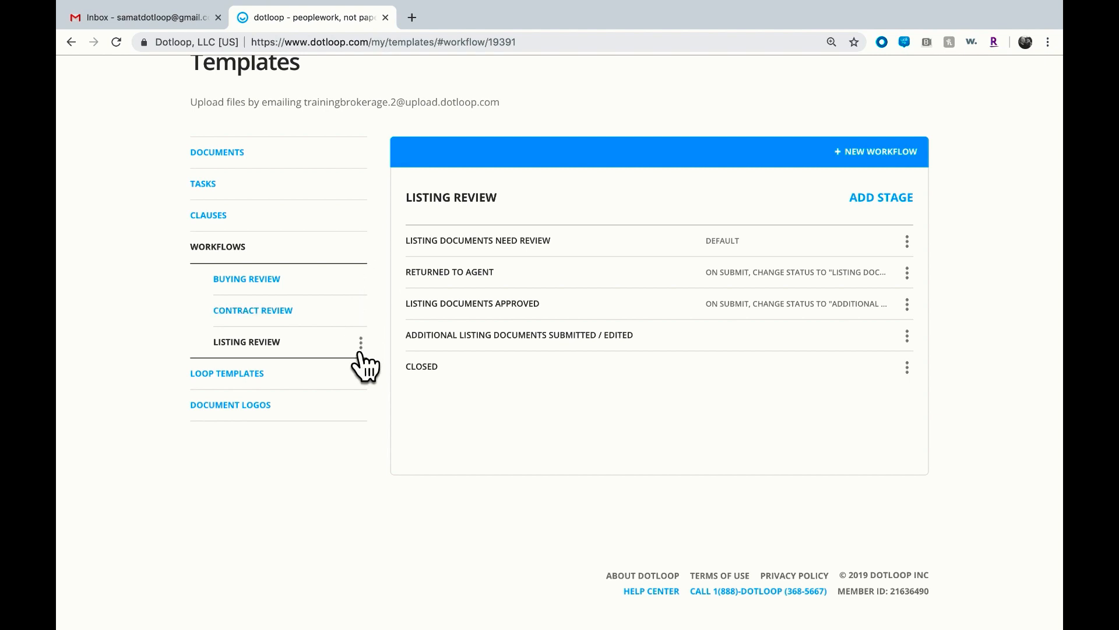
# Open the Buying Review workflow
pyautogui.click(337, 291)
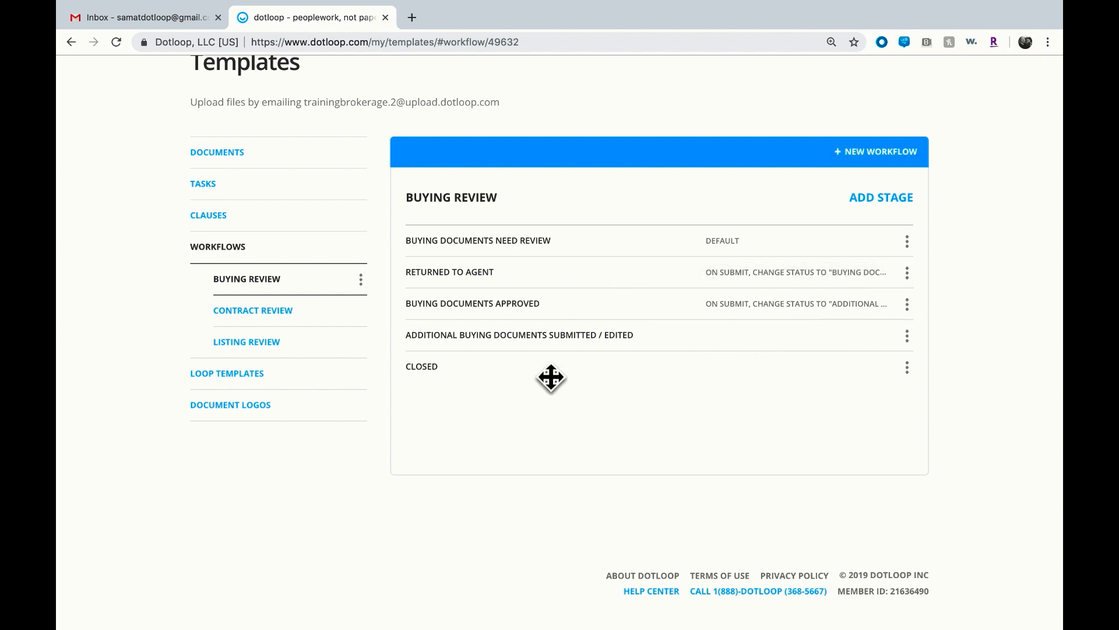
# Open the Residential Listing Transaction loop template and scroll through its document folders, people, tasks and roles
pyautogui.click(365, 377)
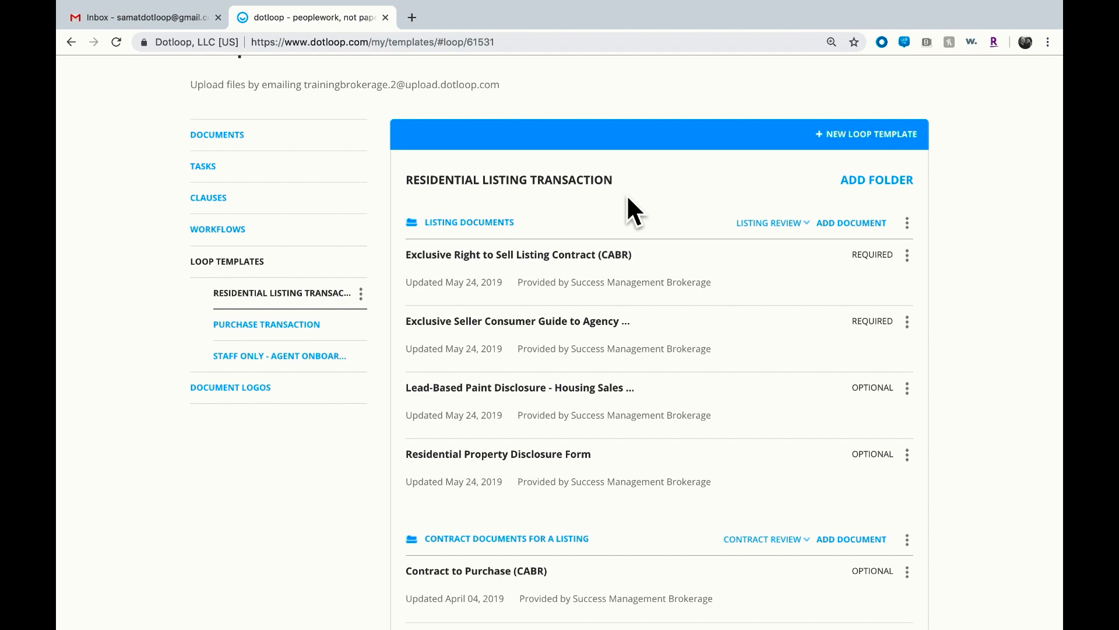
pyautogui.scroll(-1, 674, 245)
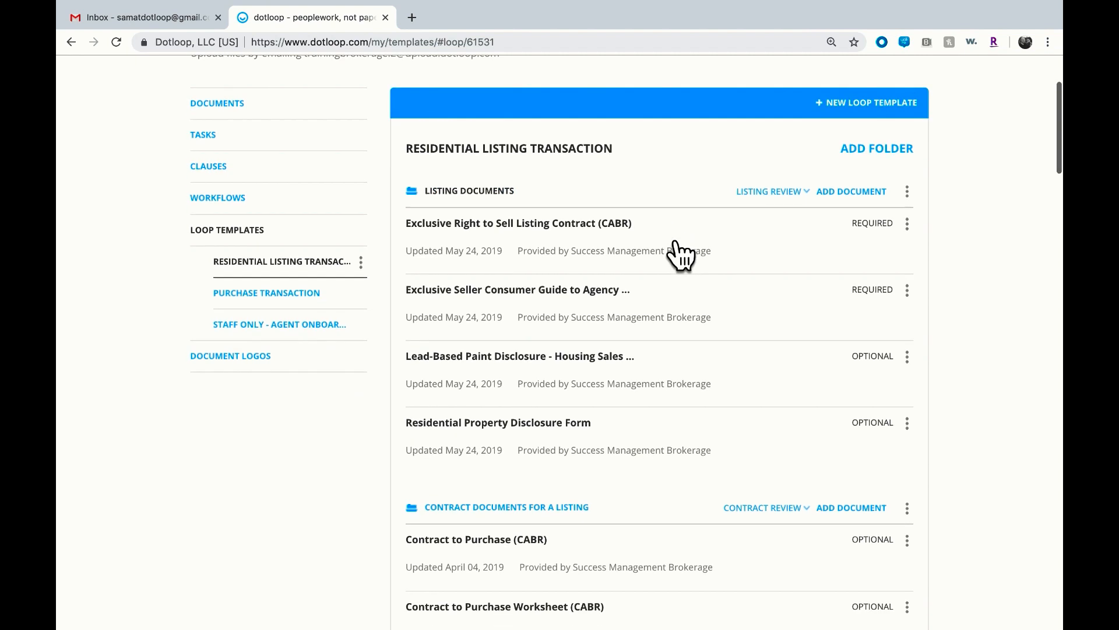
pyautogui.scroll(1, 679, 255)
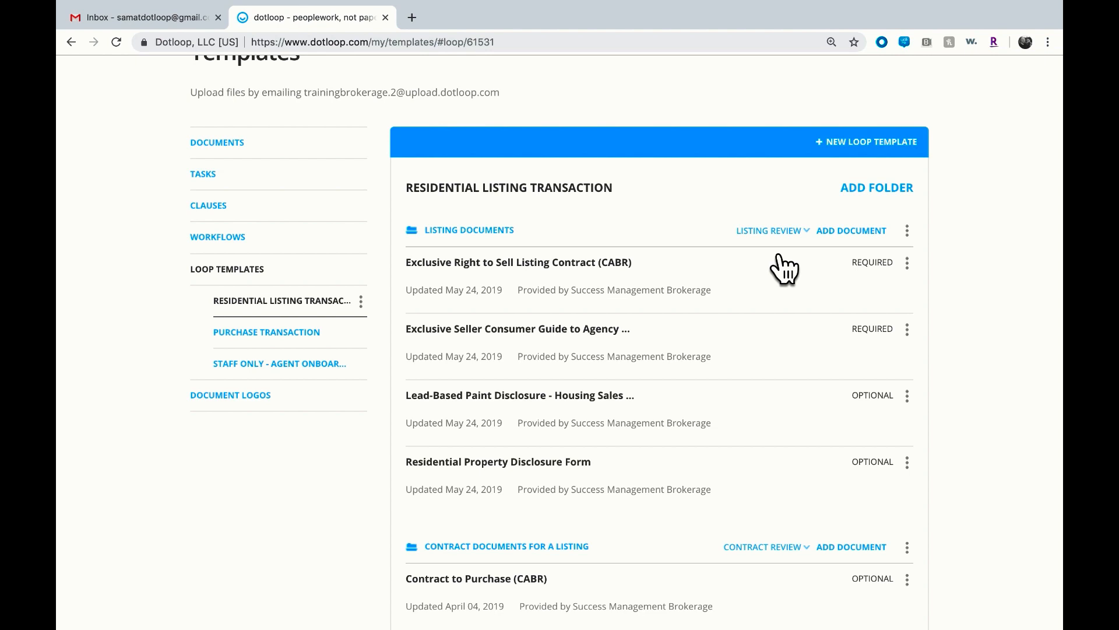
pyautogui.scroll(-3, 784, 269)
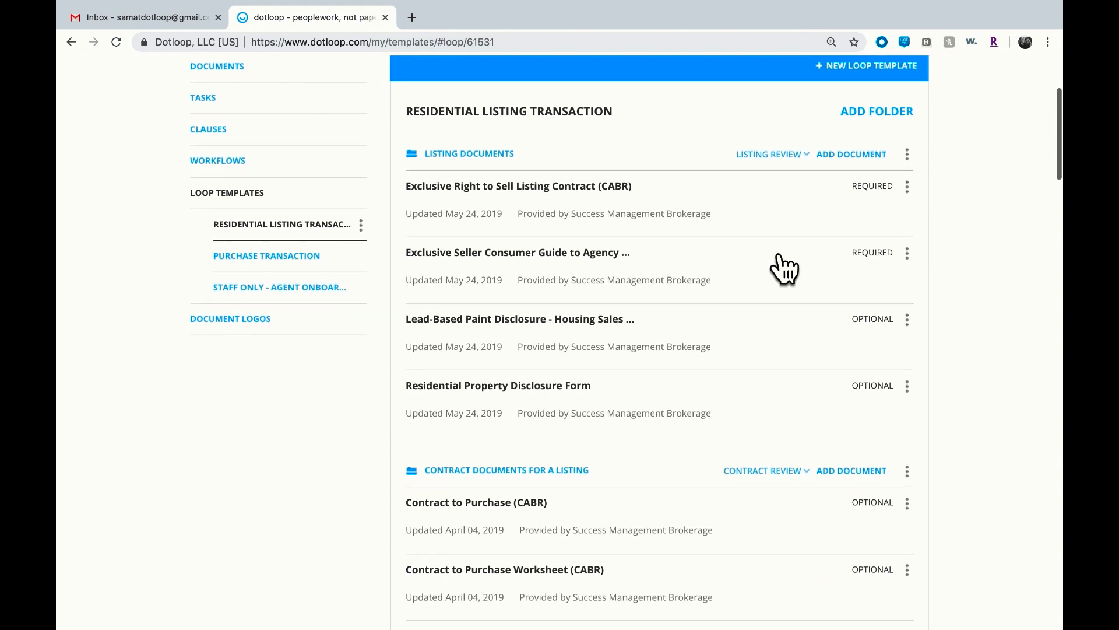
pyautogui.scroll(-3, 784, 269)
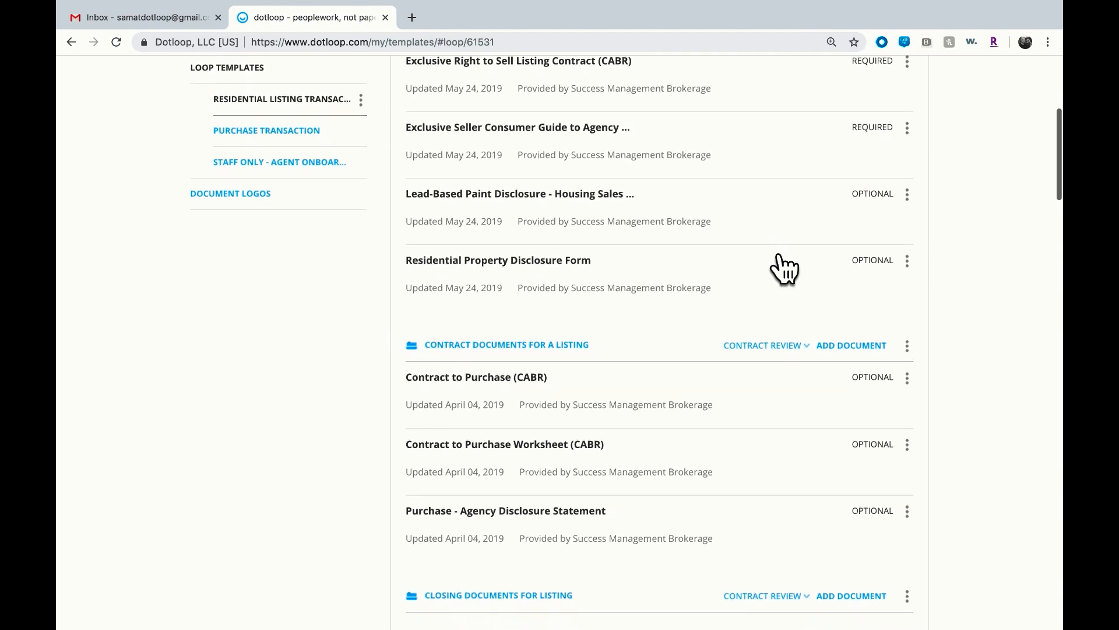
pyautogui.scroll(-2, 784, 270)
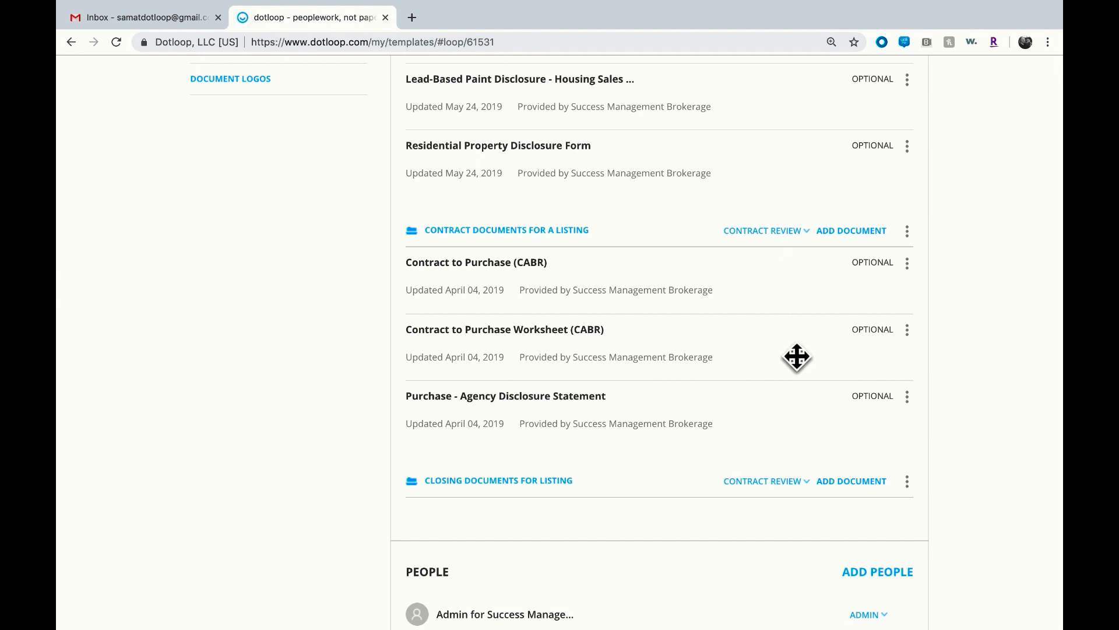
pyautogui.scroll(-1, 797, 358)
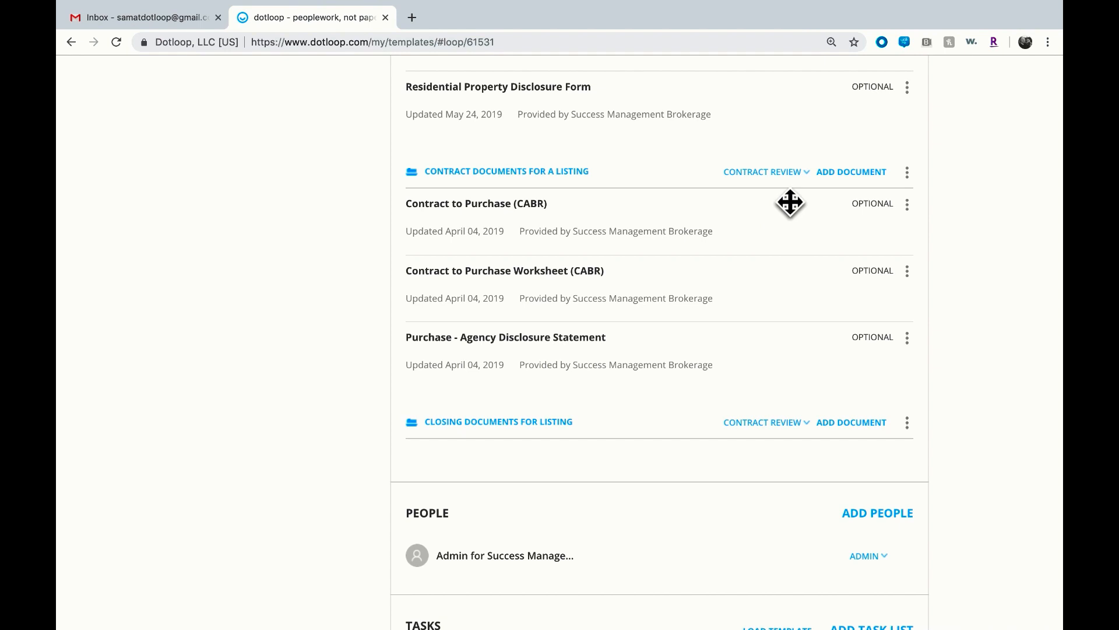
pyautogui.scroll(-5, 790, 202)
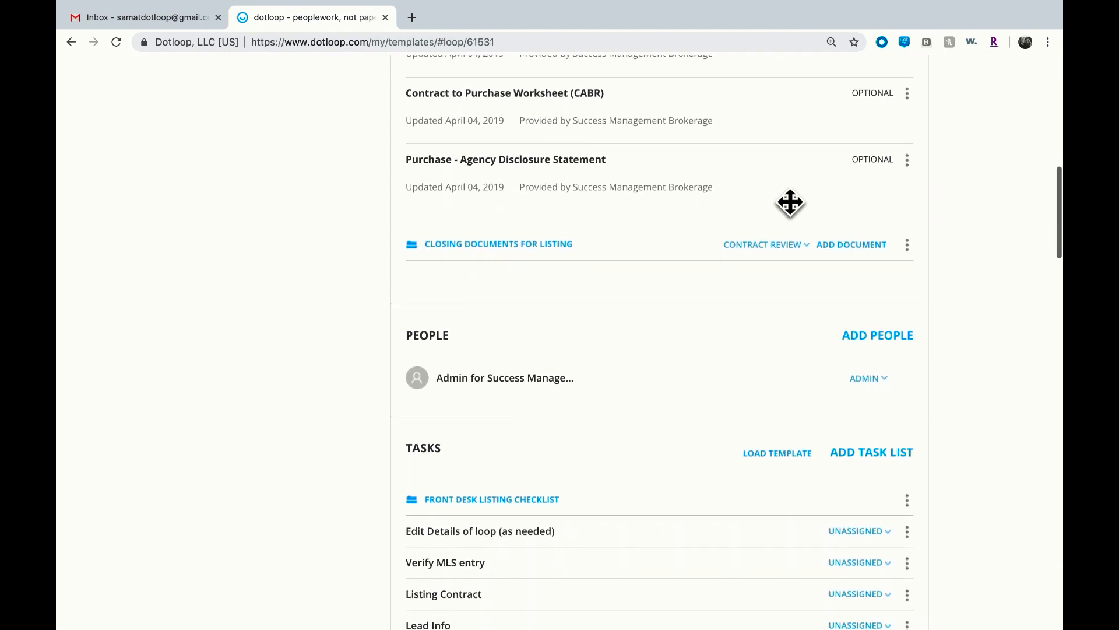
pyautogui.scroll(-3, 791, 202)
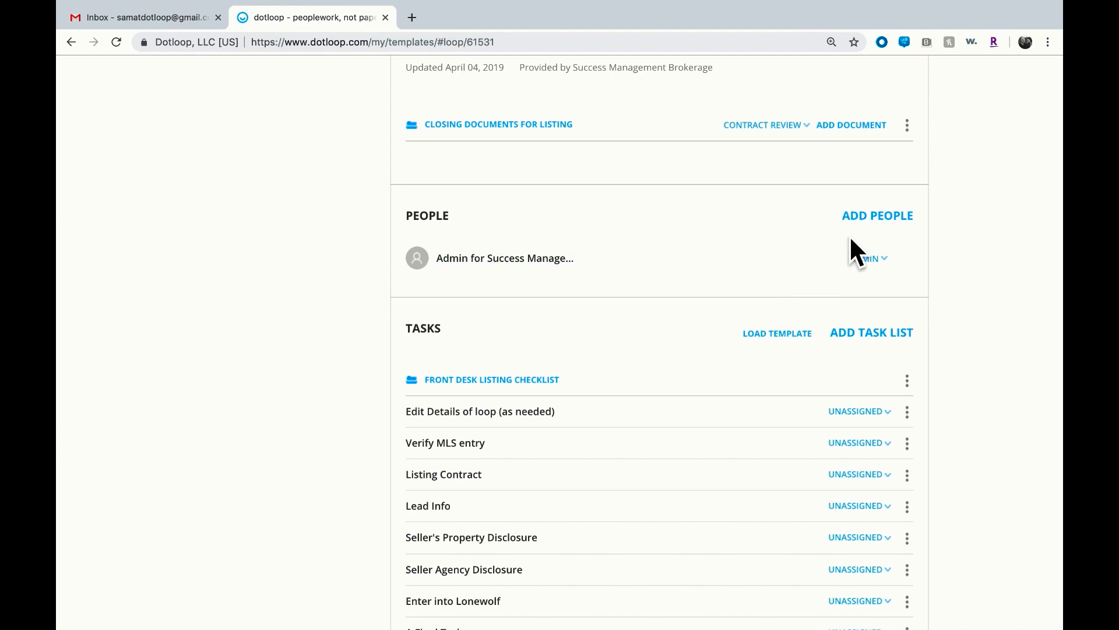
pyautogui.scroll(-2, 850, 239)
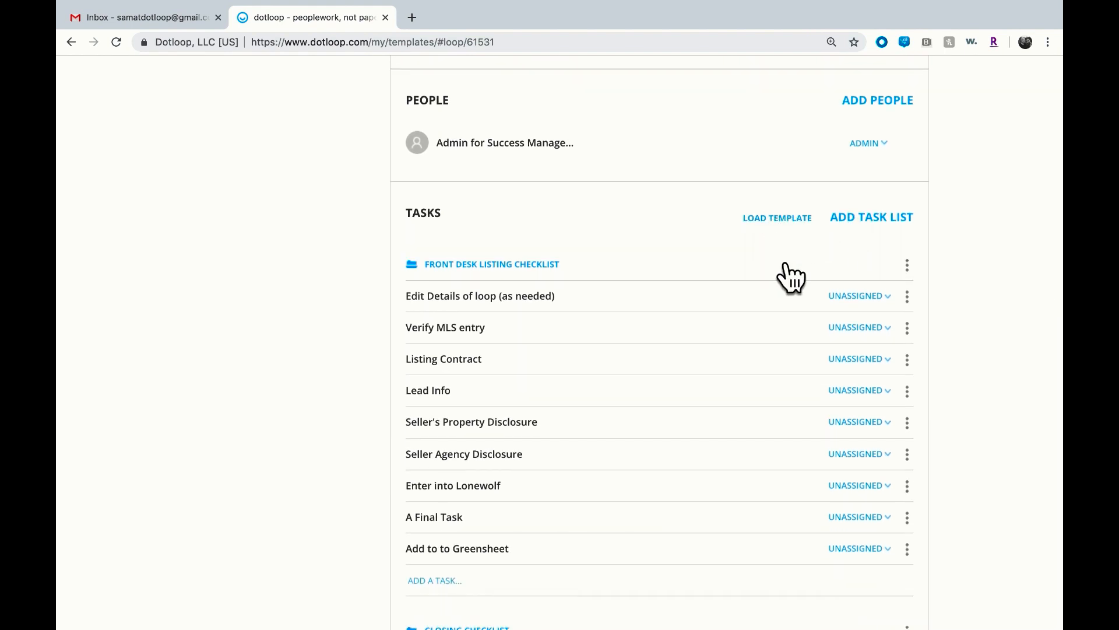
pyautogui.scroll(-1, 791, 278)
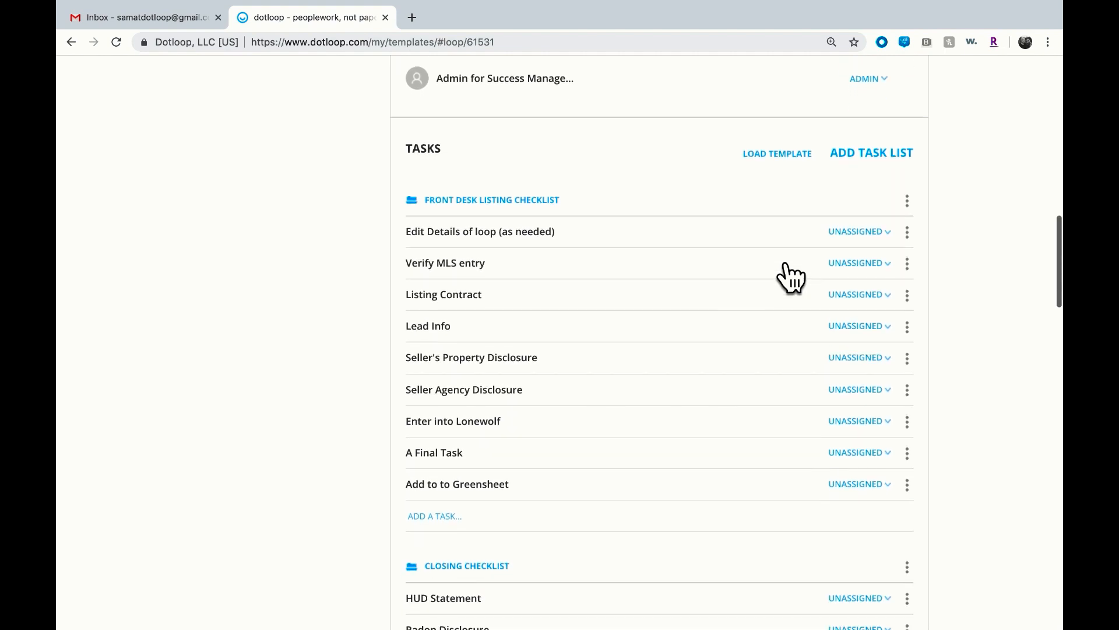
pyautogui.scroll(-5, 786, 271)
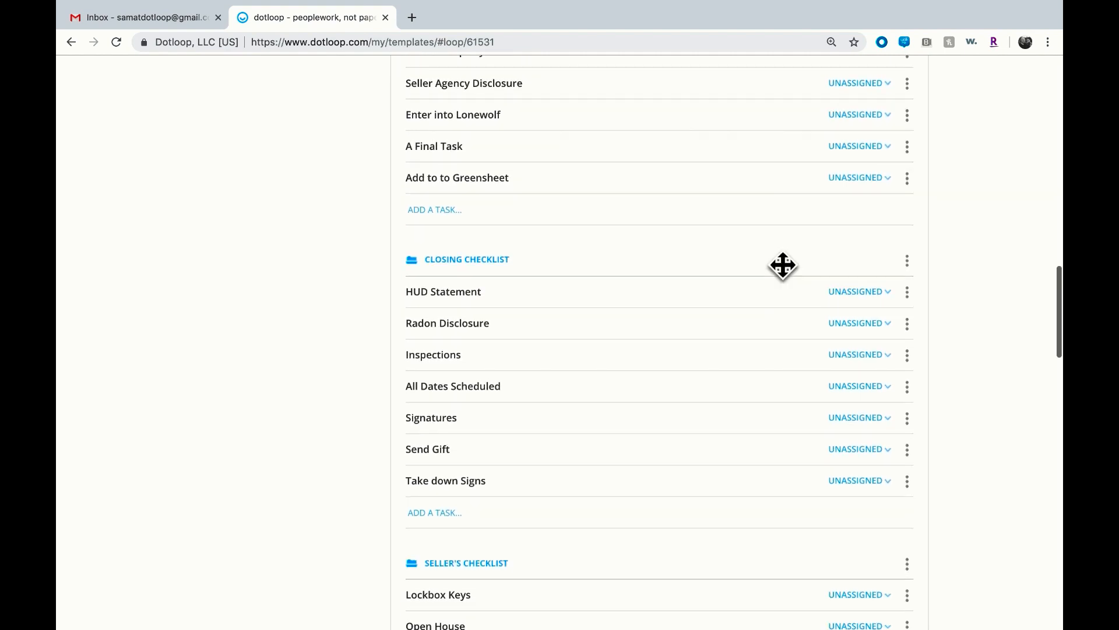
pyautogui.scroll(-3, 783, 265)
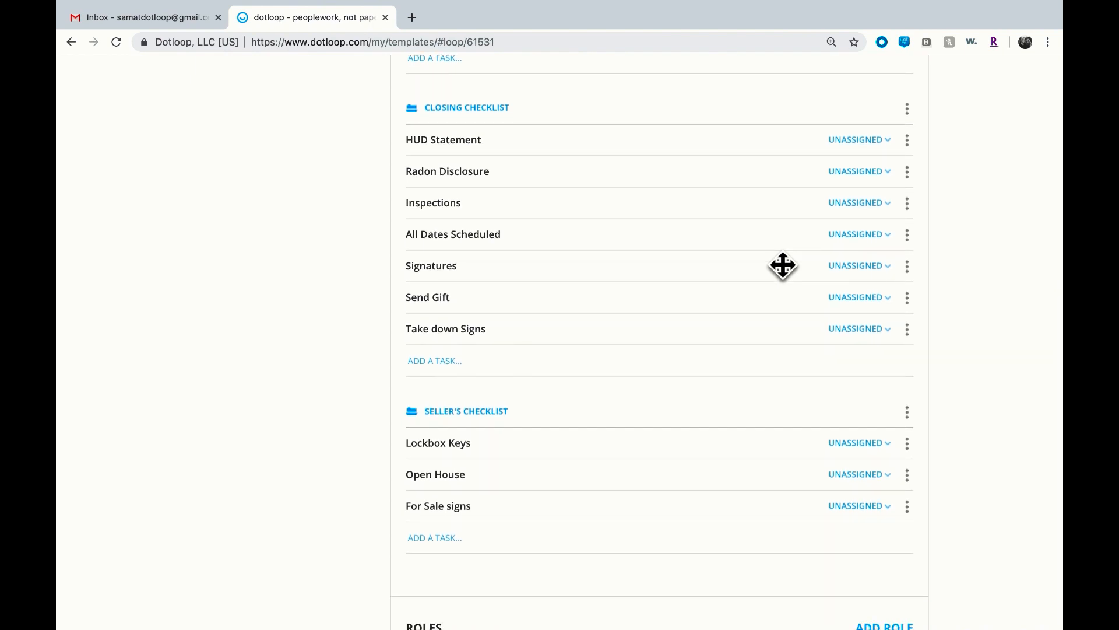
pyautogui.scroll(-4, 783, 265)
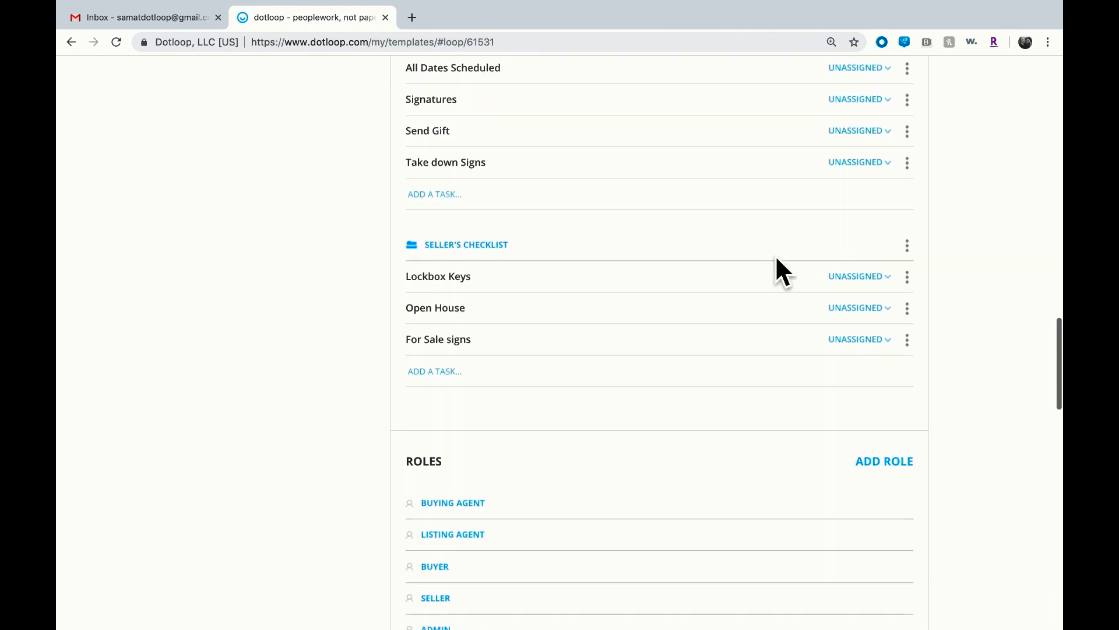
pyautogui.scroll(-4, 785, 265)
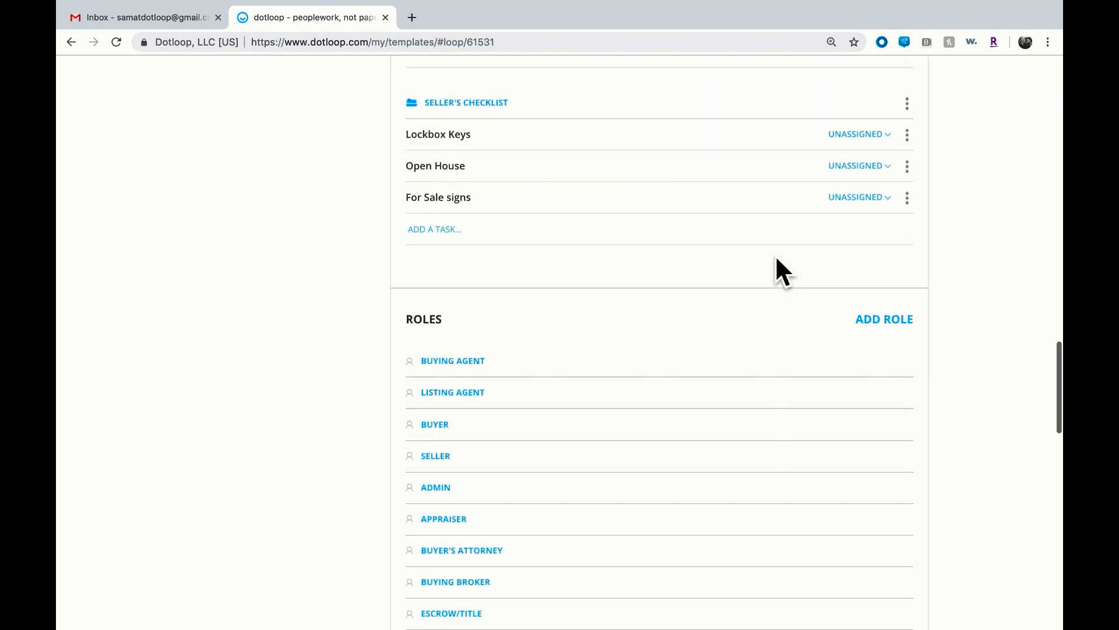
pyautogui.scroll(-1, 777, 258)
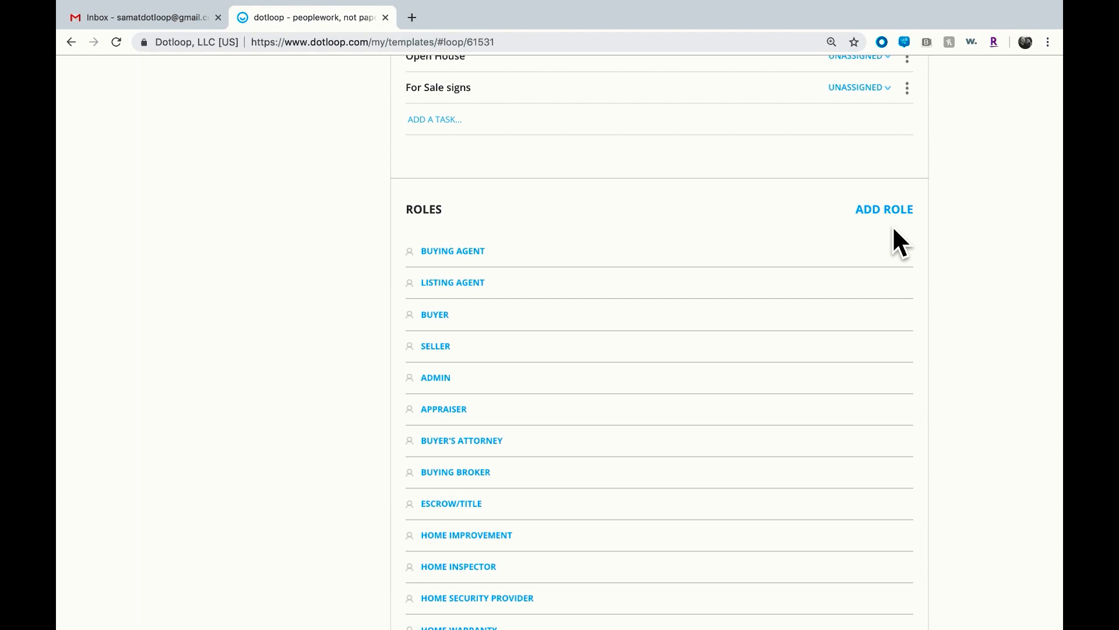
pyautogui.scroll(-4, 908, 283)
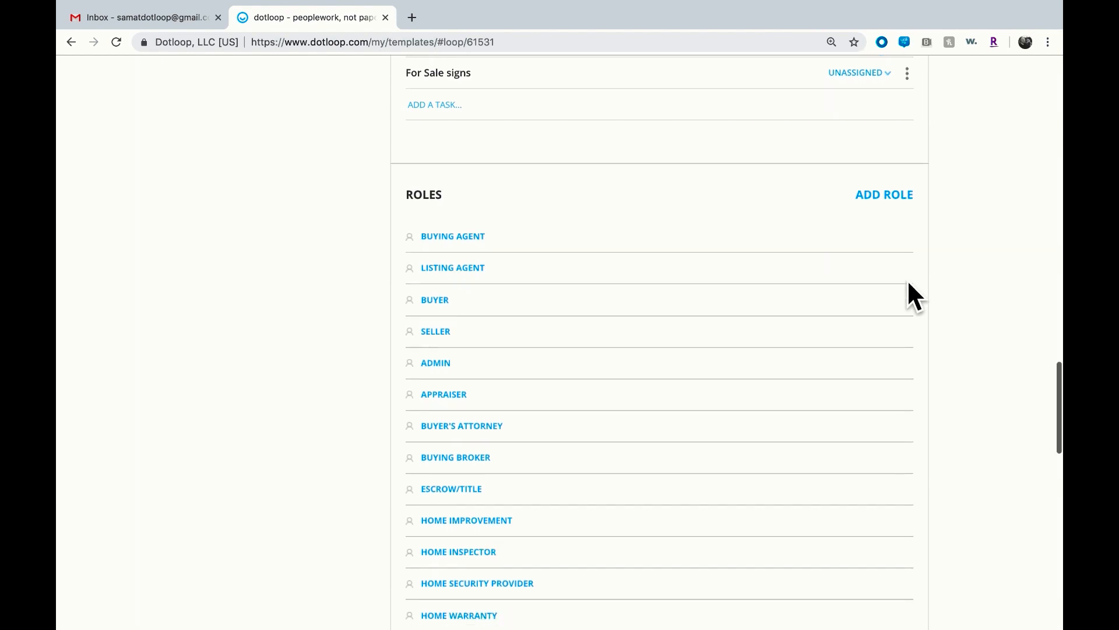
pyautogui.scroll(-8, 908, 283)
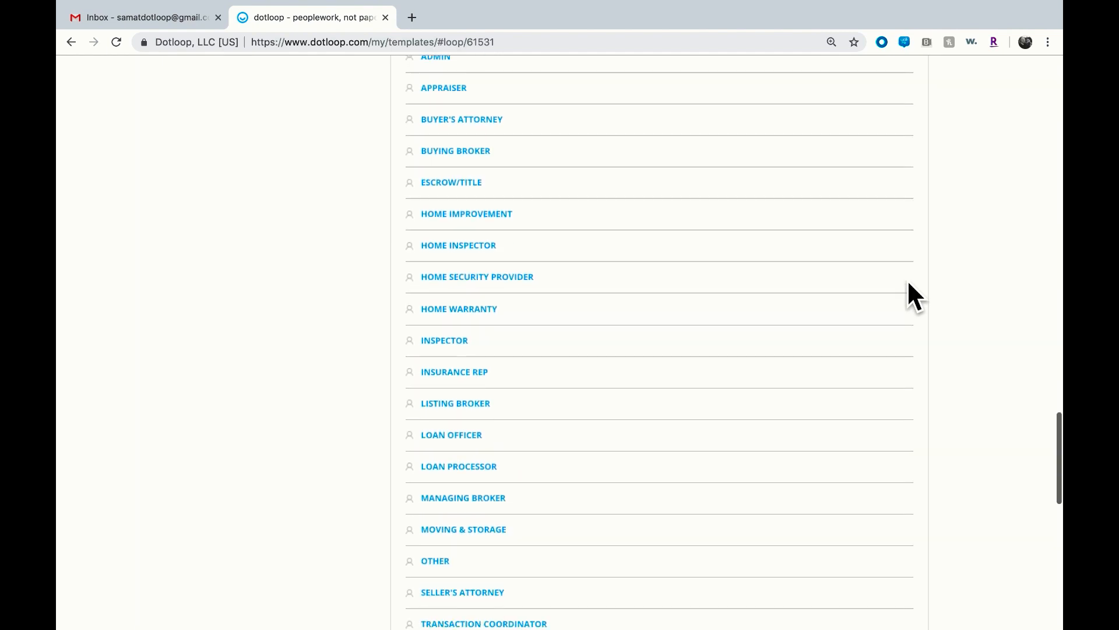
pyautogui.scroll(-5, 908, 283)
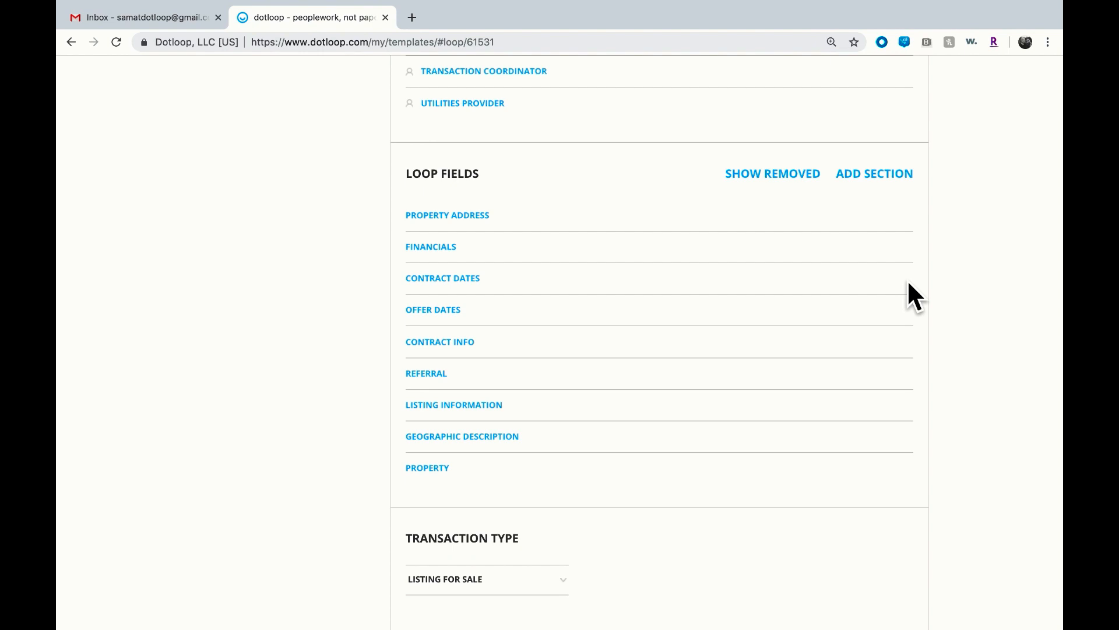
# Add a Car Details section to the loop fields and create a Make text field in it
pyautogui.click(897, 181)
pyautogui.write('qar Details')
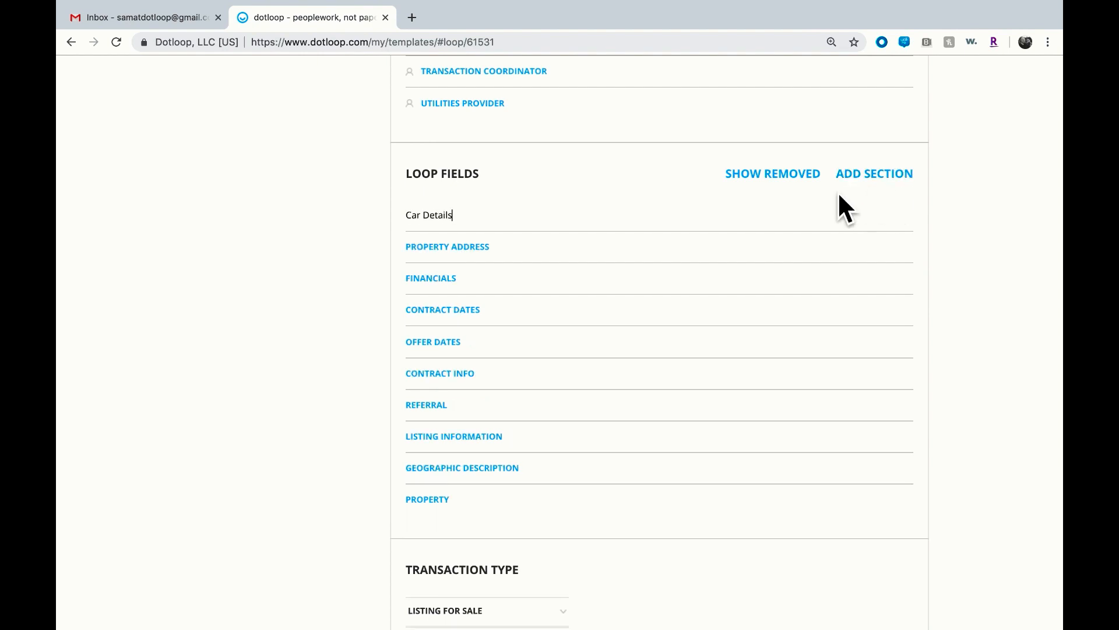
pyautogui.press('Return')
pyautogui.click(459, 229)
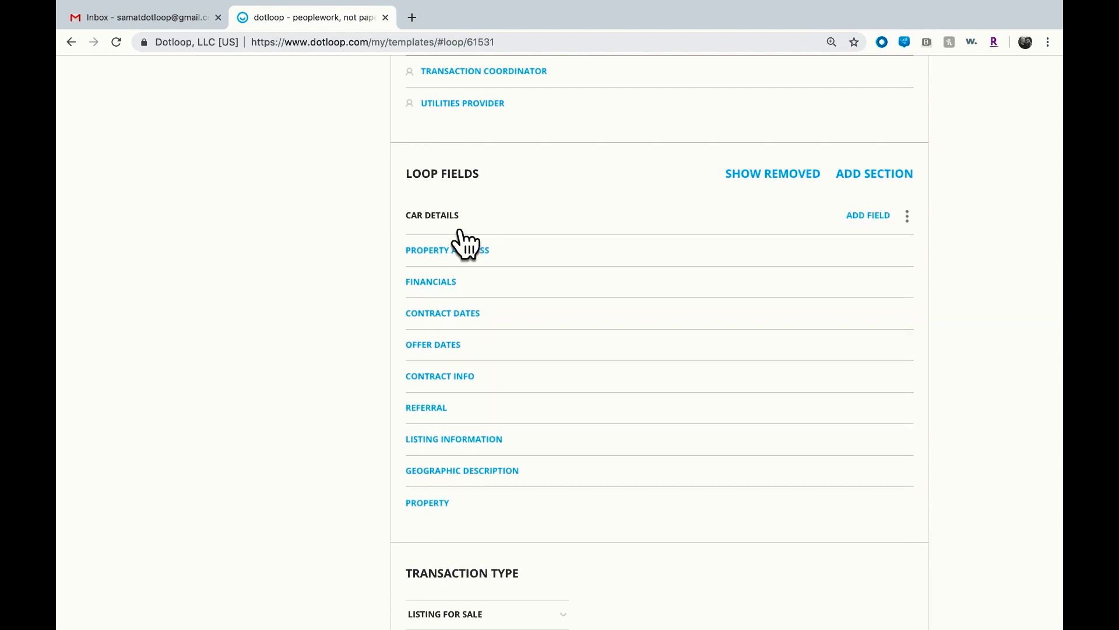
pyautogui.click(869, 217)
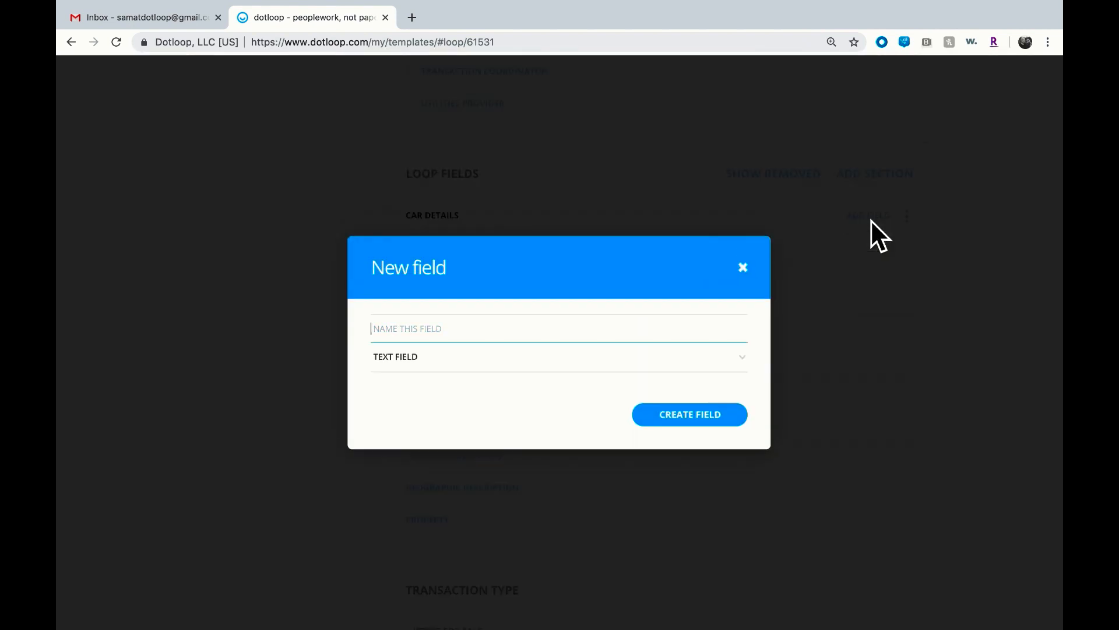
pyautogui.write('Make')
pyautogui.click(719, 419)
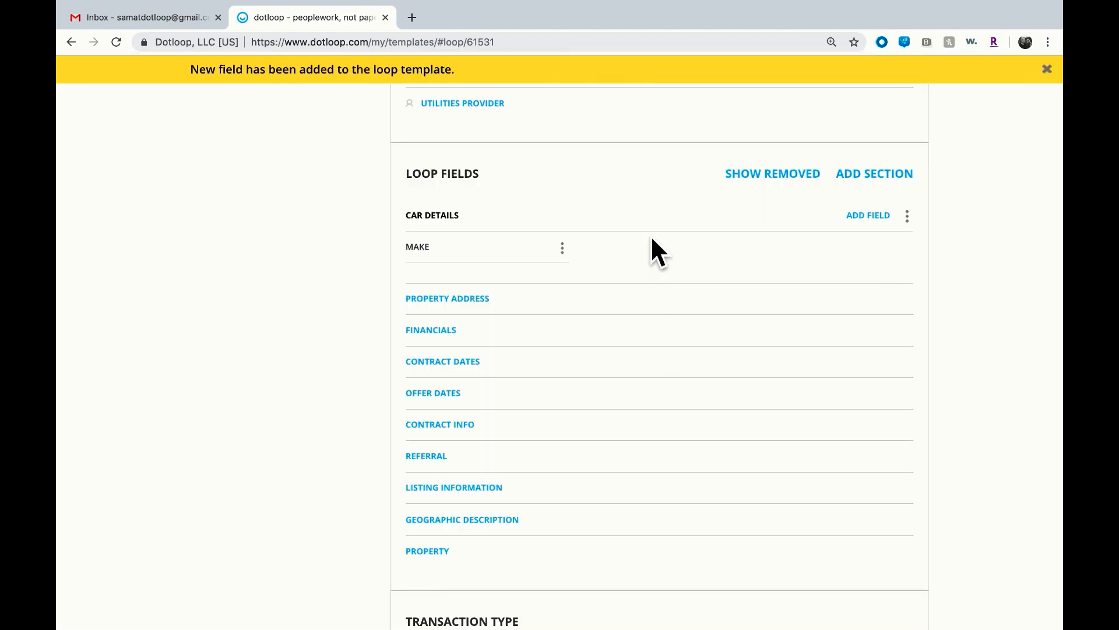
# Add a Model dropdown field to Car Details with the values crv and civic, and save it
pyautogui.click(867, 216)
pyautogui.write('Model')
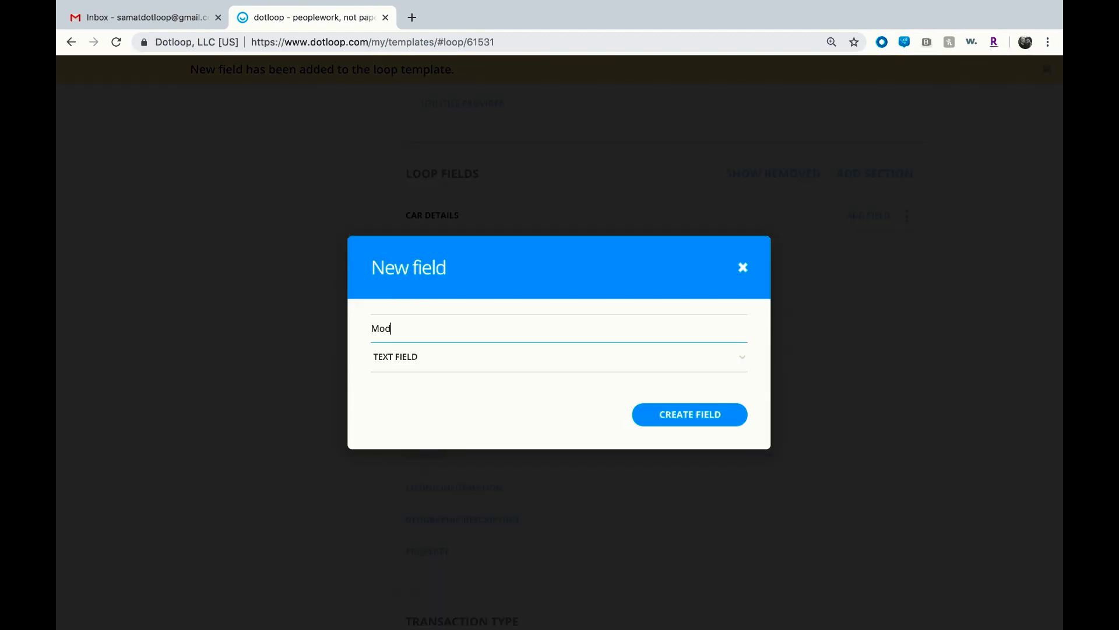
pyautogui.click(757, 386)
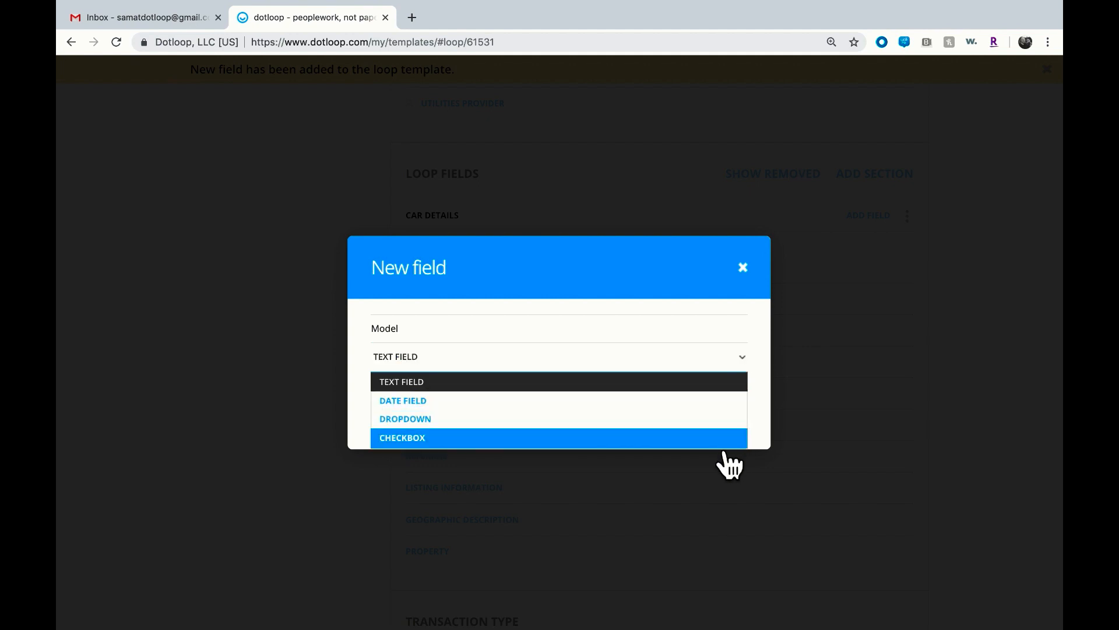
pyautogui.click(724, 425)
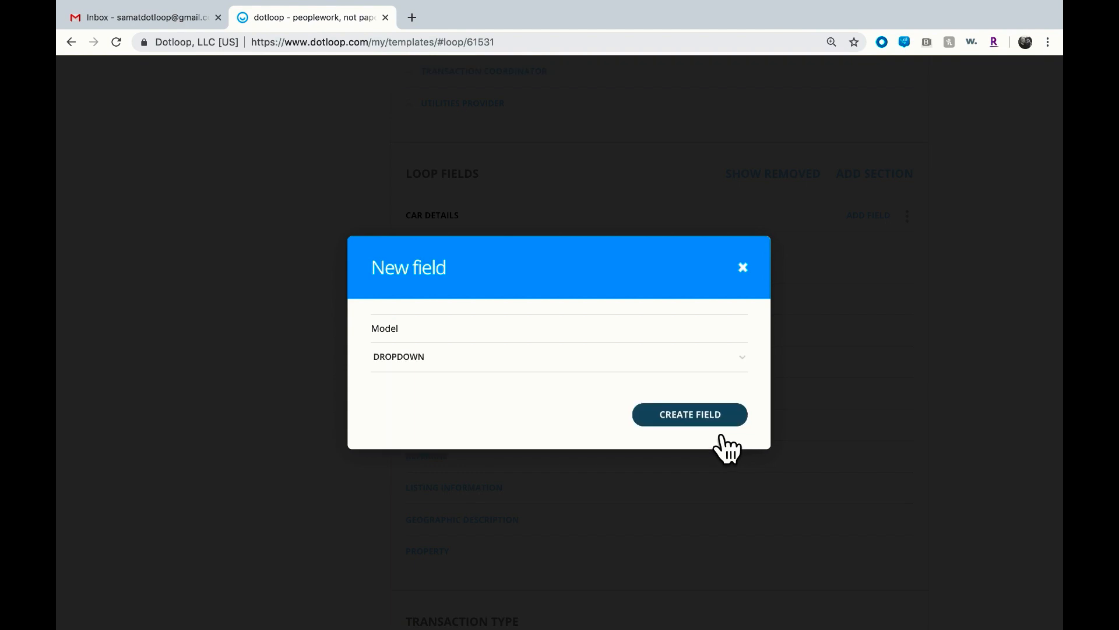
pyautogui.click(713, 434)
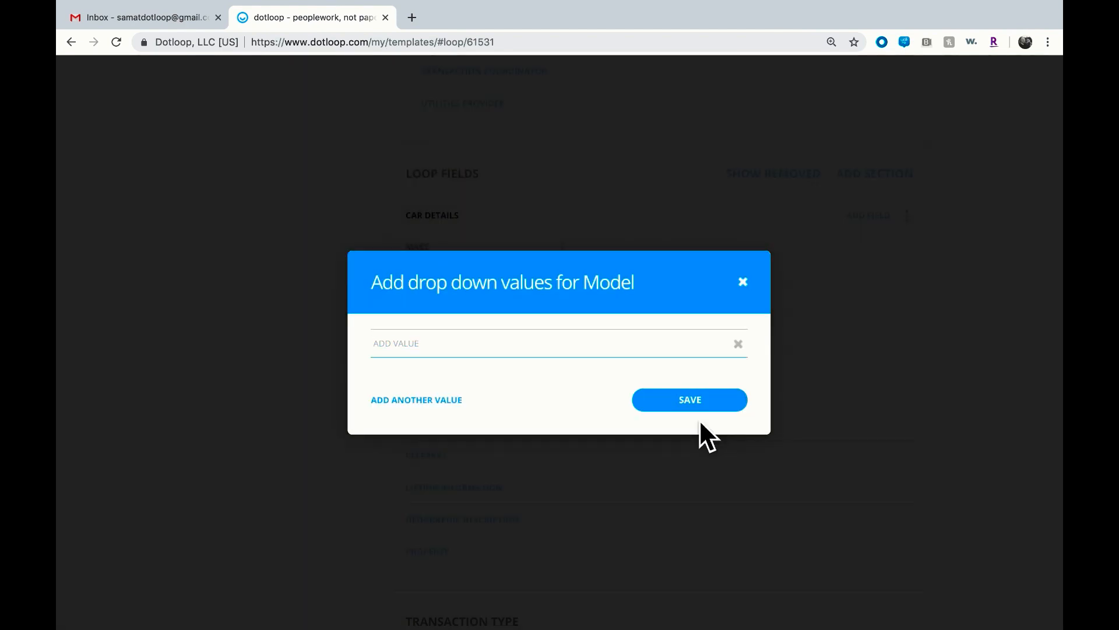
pyautogui.write('crv')
pyautogui.press('Return')
pyautogui.write('civic')
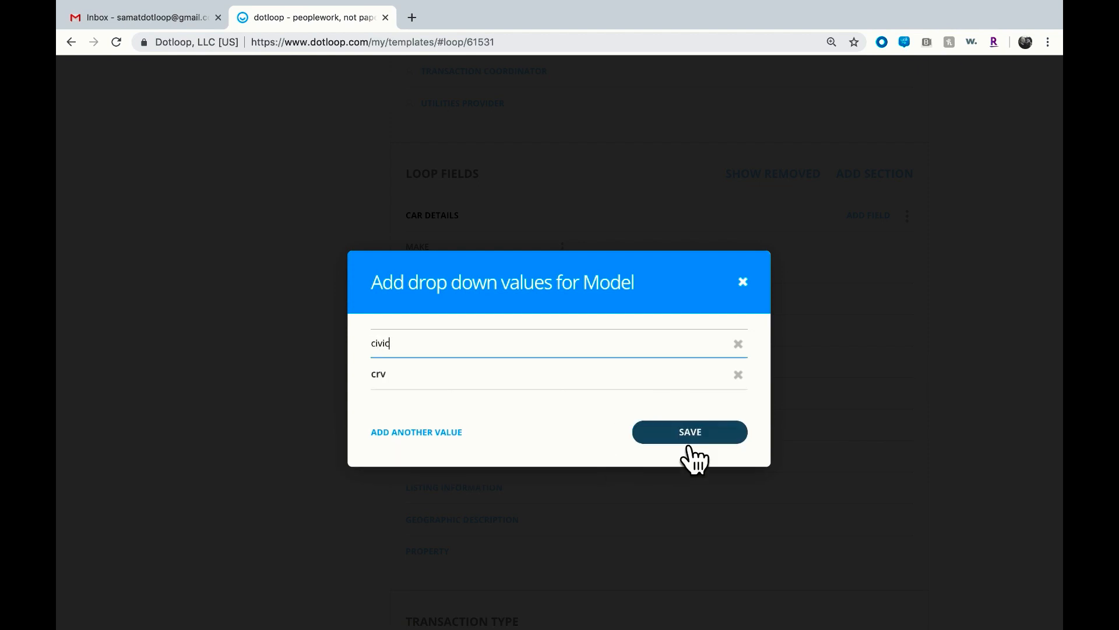
pyautogui.press('Return')
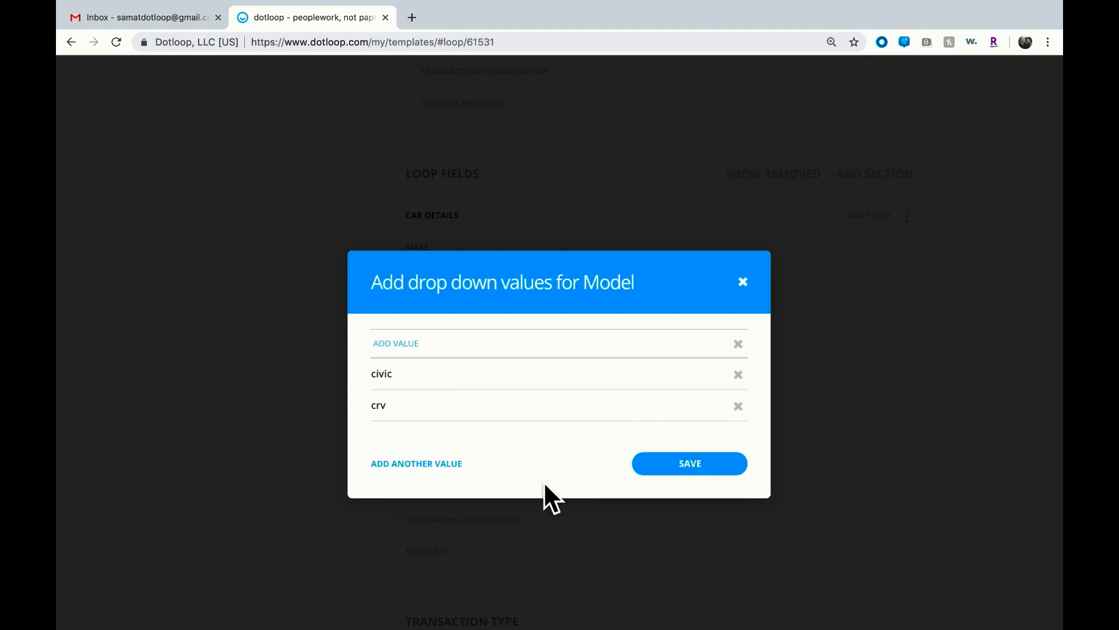
pyautogui.click(687, 467)
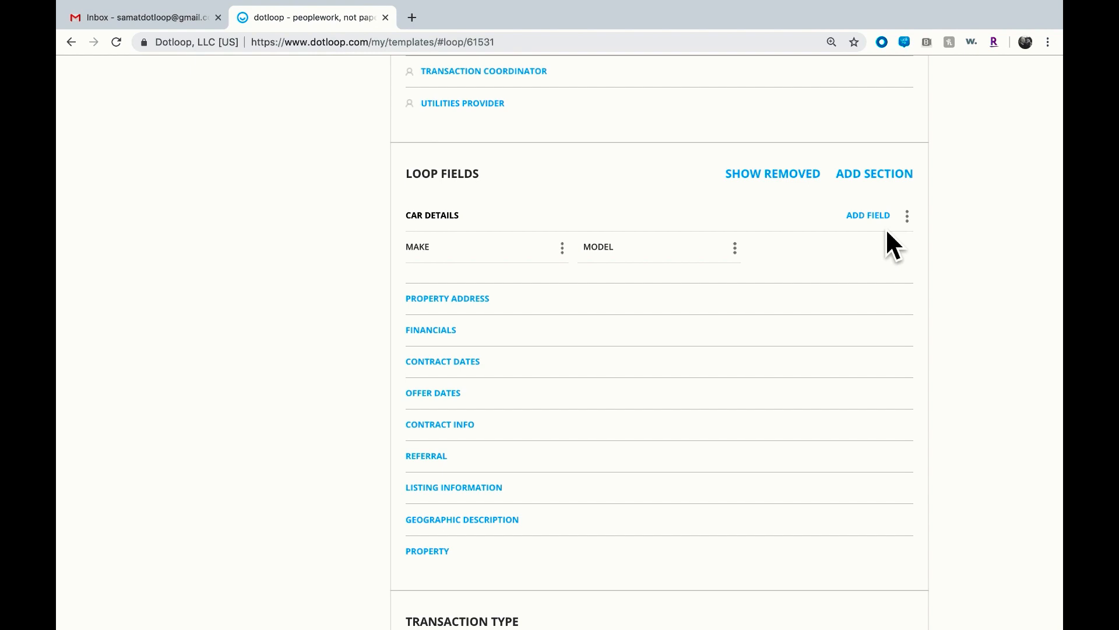
# Review the transaction type options and save the loop template
pyautogui.scroll(-3, 886, 231)
pyautogui.scroll(-1, 886, 229)
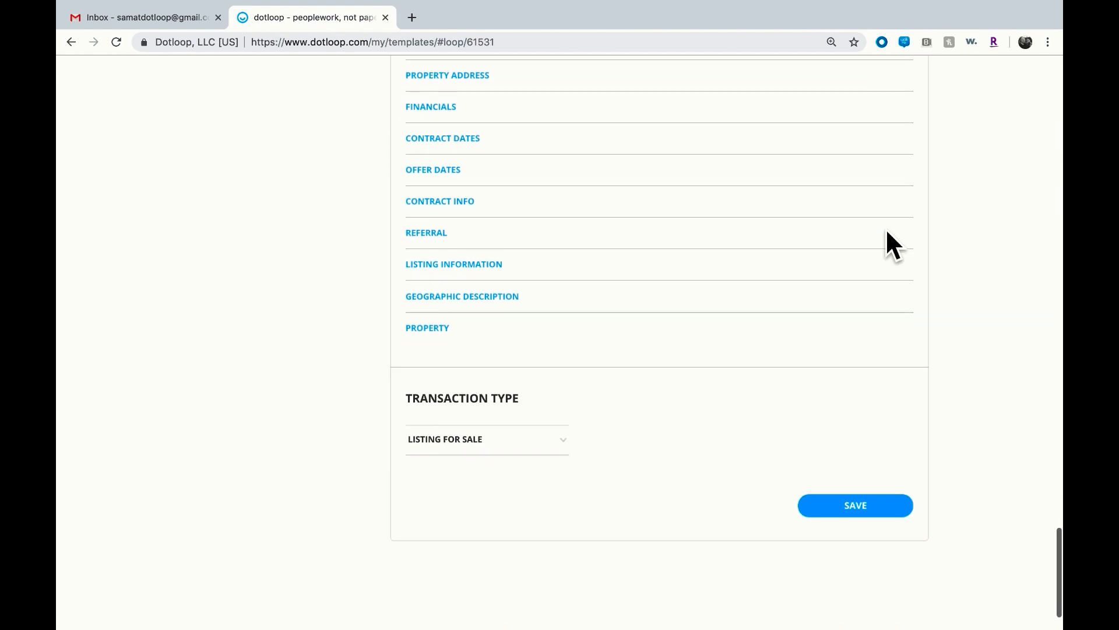
pyautogui.click(569, 449)
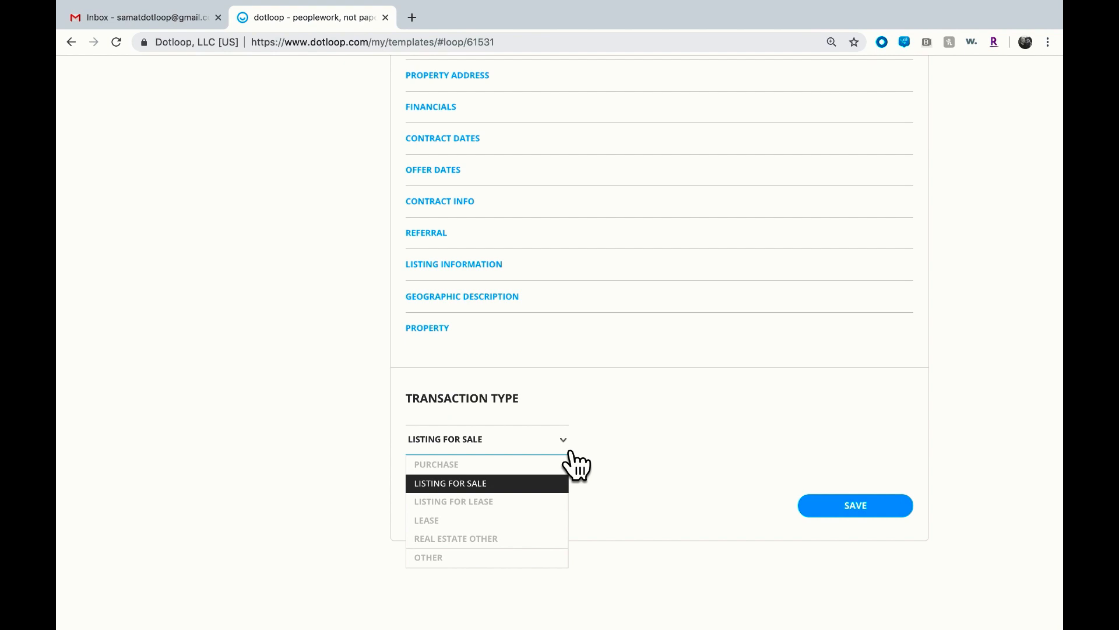
pyautogui.click(873, 509)
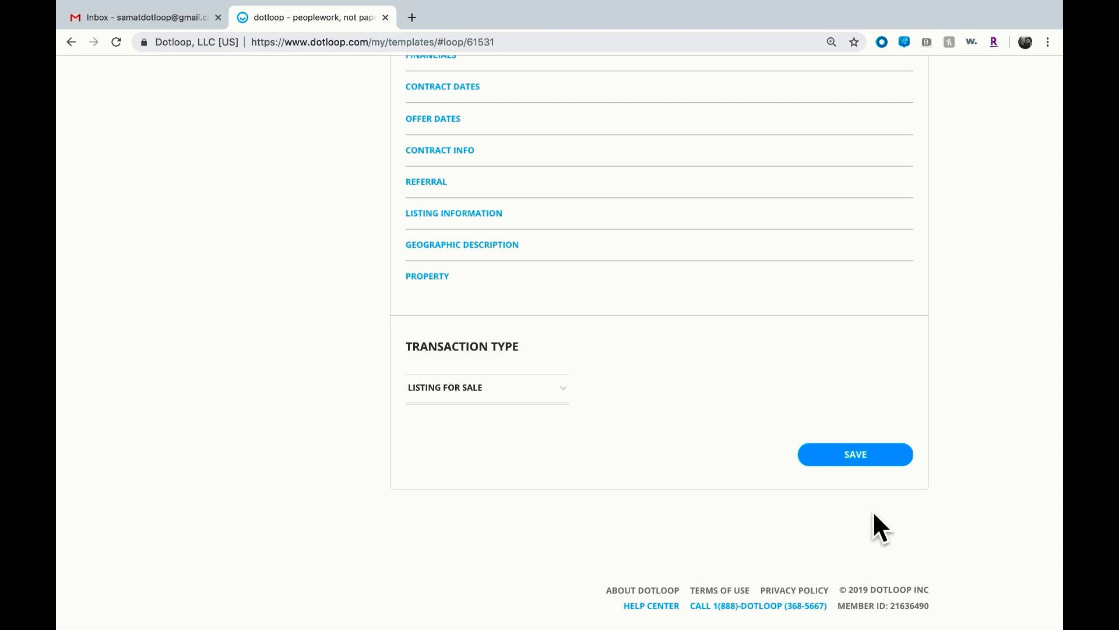
pyautogui.scroll(5, 874, 514)
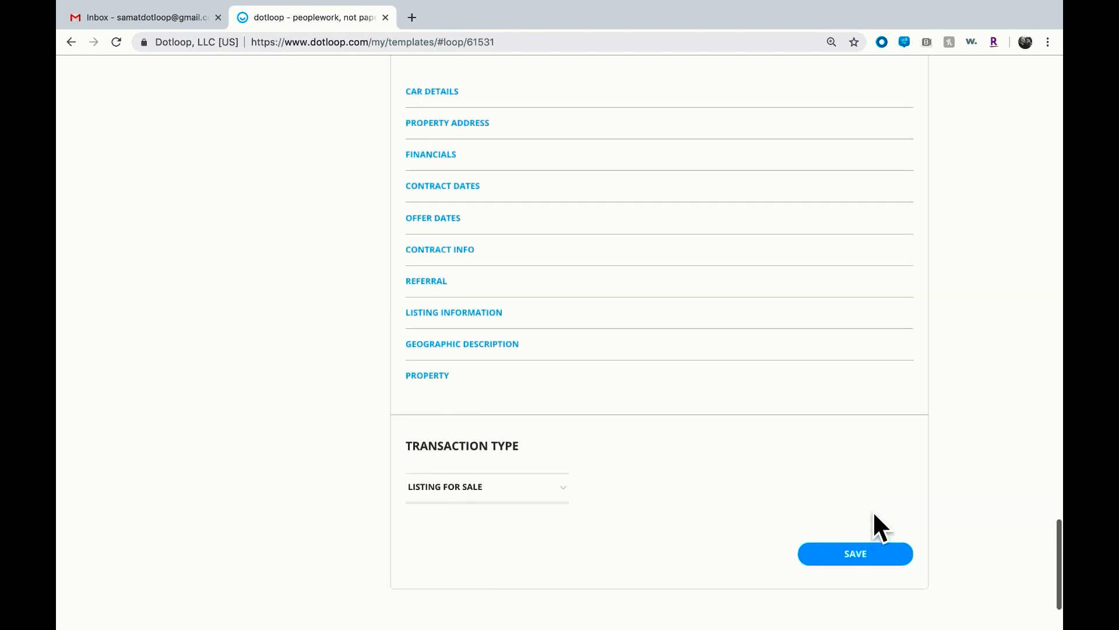
pyautogui.scroll(10, 874, 514)
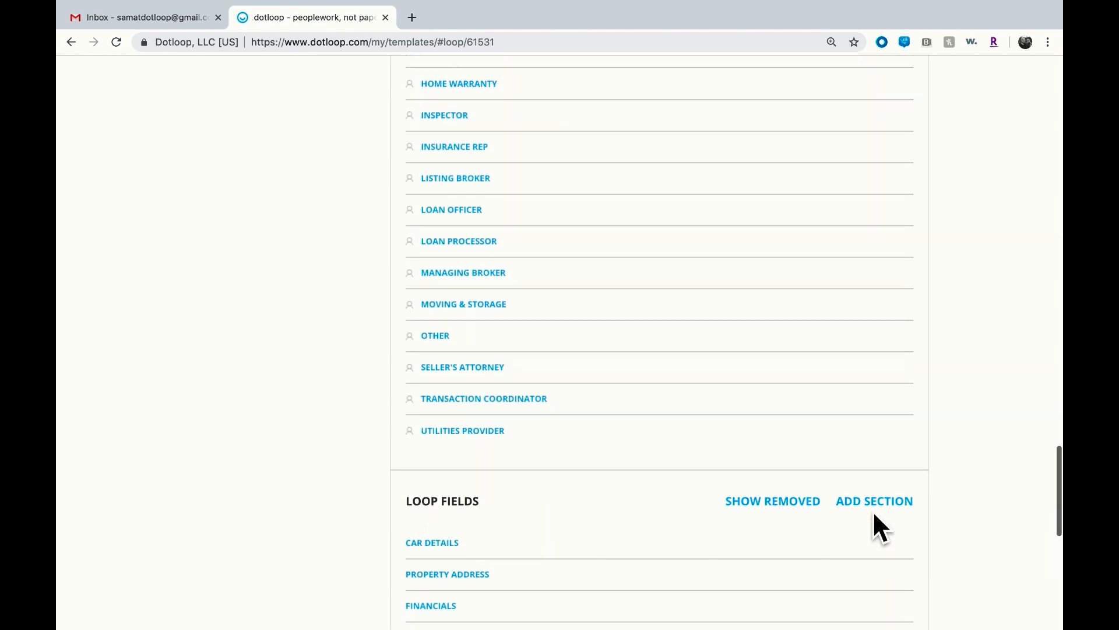
# Open the Addendum (CABR) document template from the Success Management Master Folder Documents
pyautogui.scroll(2, 873, 510)
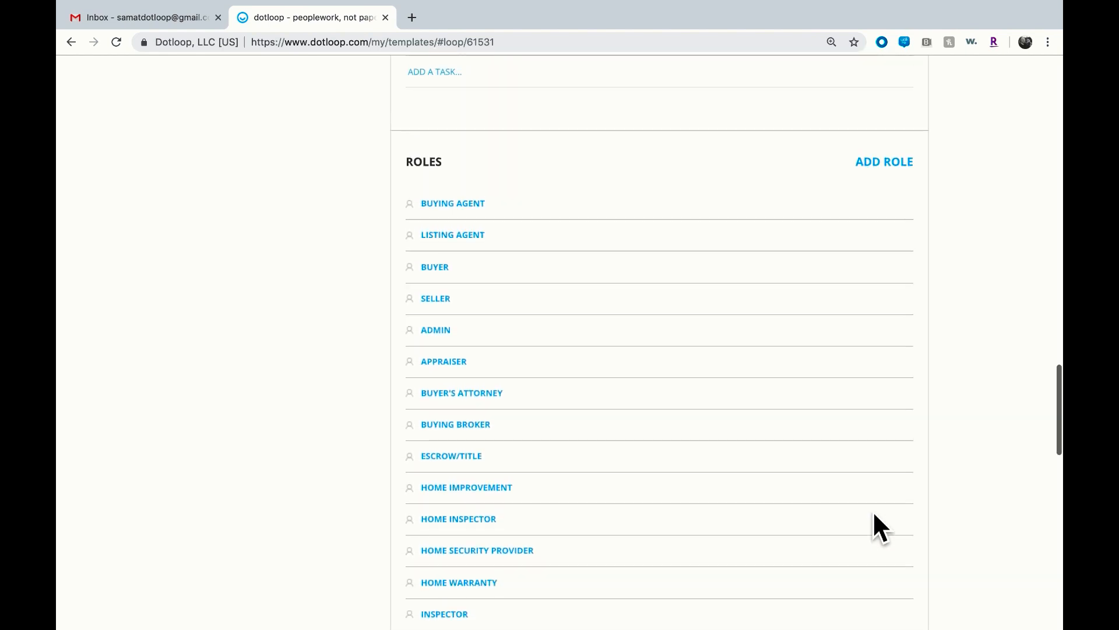
pyautogui.scroll(-3, 873, 510)
pyautogui.scroll(-9, 873, 513)
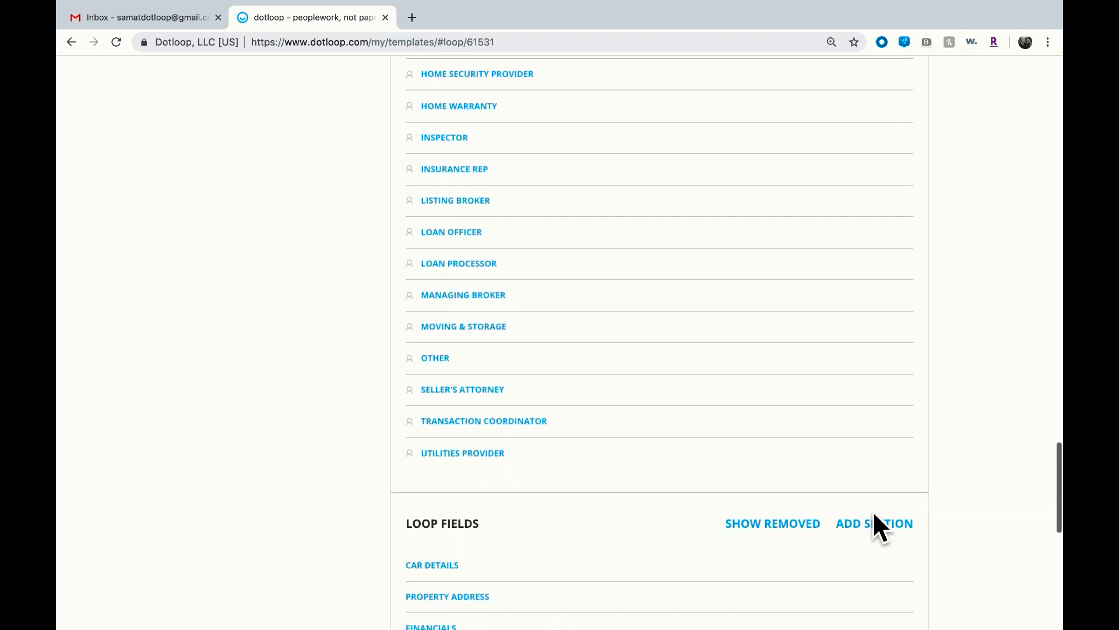
pyautogui.scroll(-1, 872, 510)
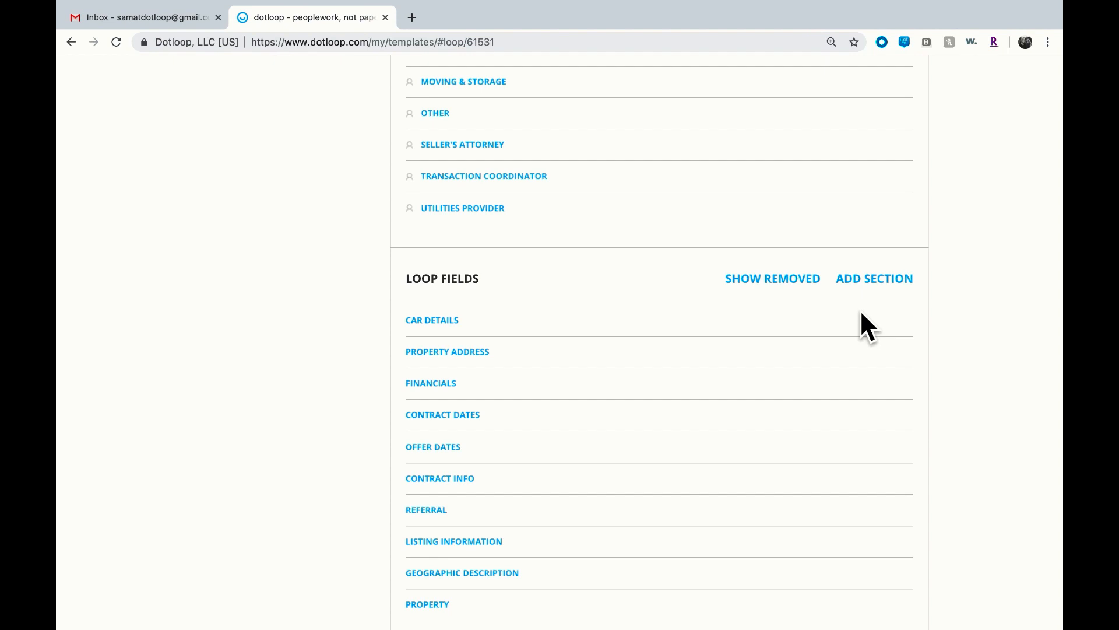
pyautogui.scroll(9, 861, 313)
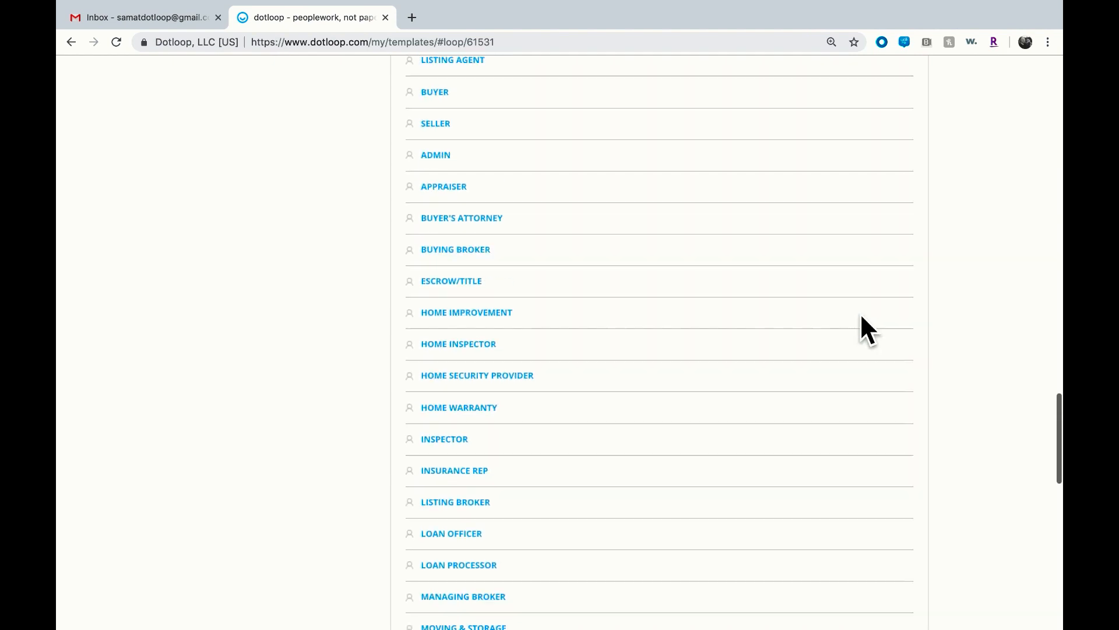
pyautogui.scroll(20, 862, 318)
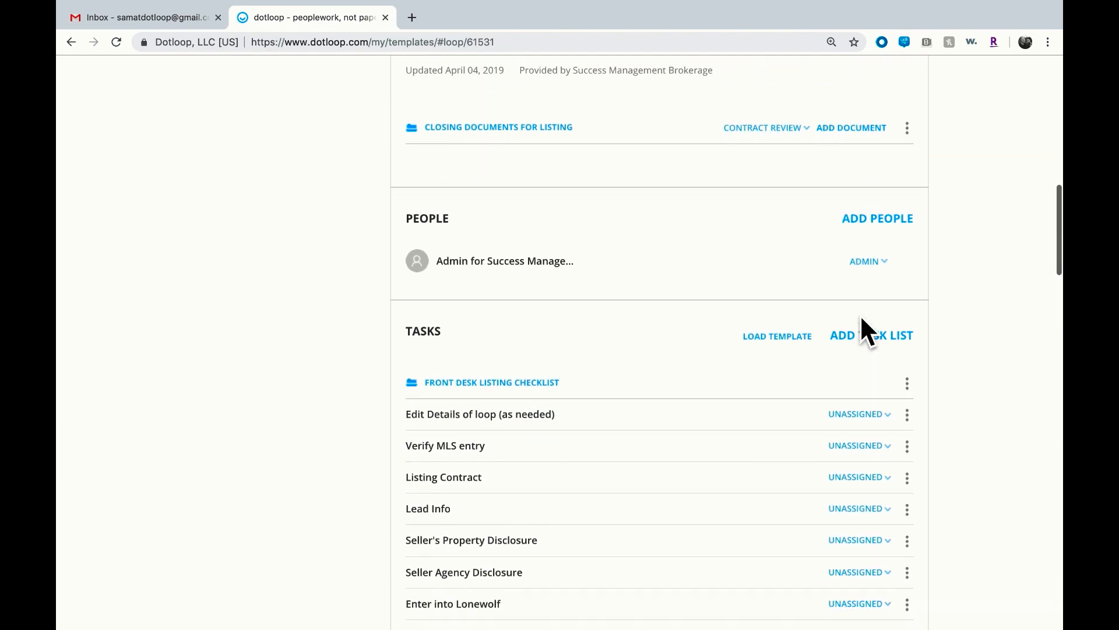
pyautogui.scroll(12, 862, 318)
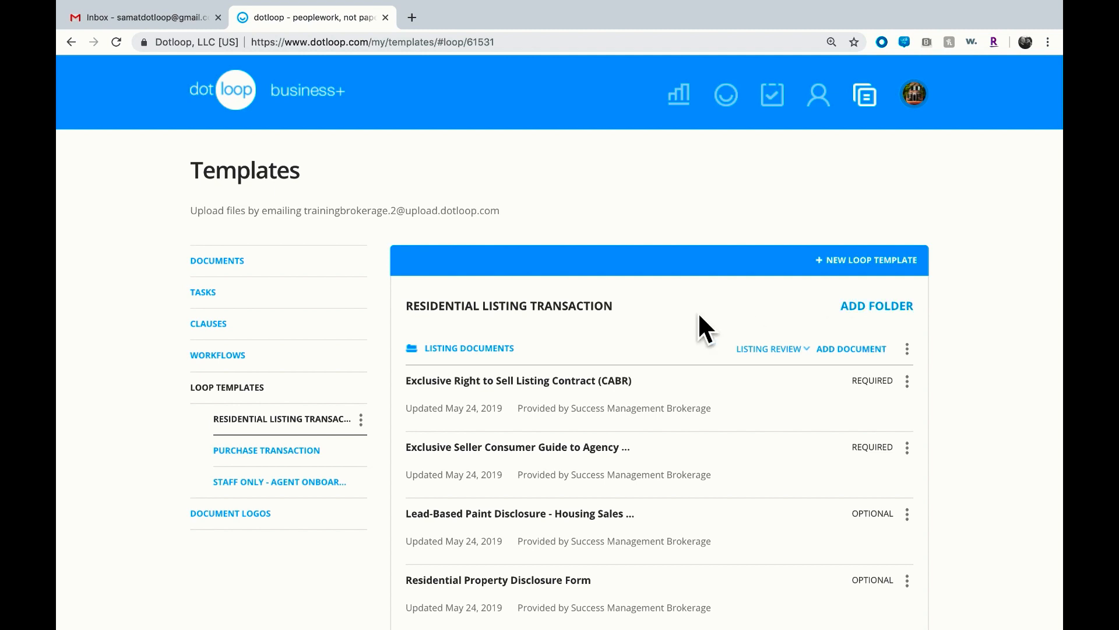
pyautogui.click(330, 269)
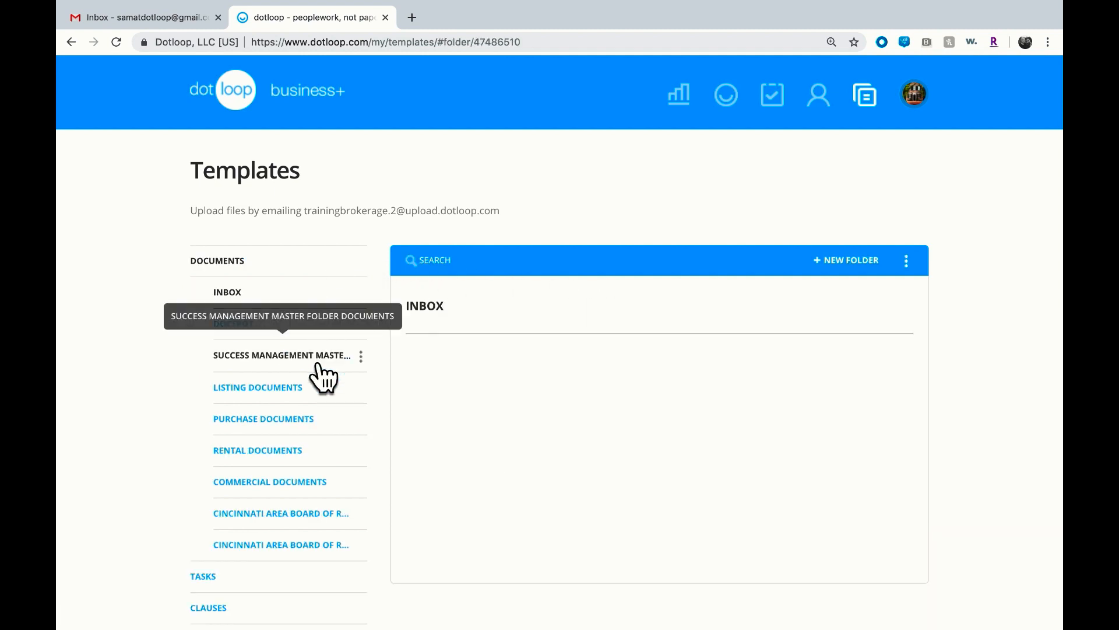
pyautogui.click(319, 365)
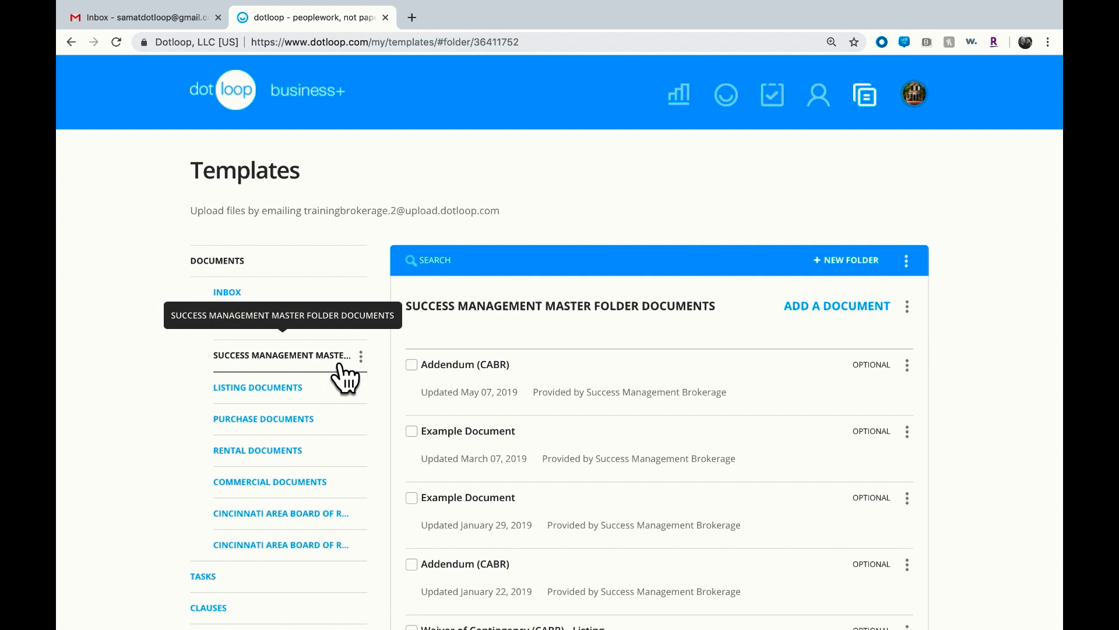
pyautogui.click(458, 372)
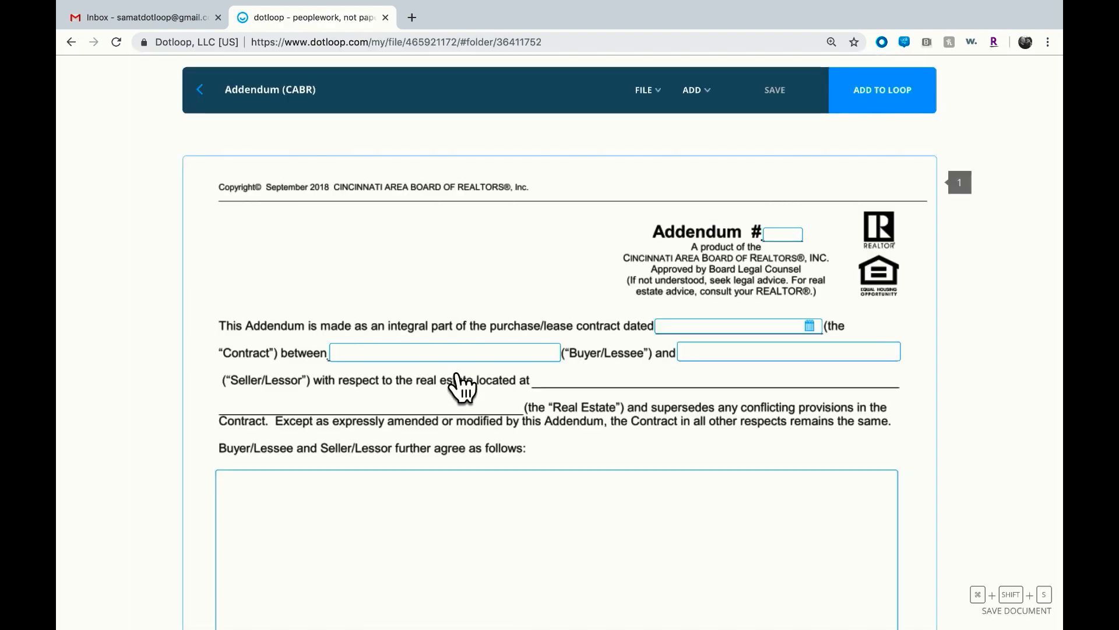
# Search the label options of the Buyer/Lessee field for the Car Details loop fields, then close the label dialog
pyautogui.click(448, 356)
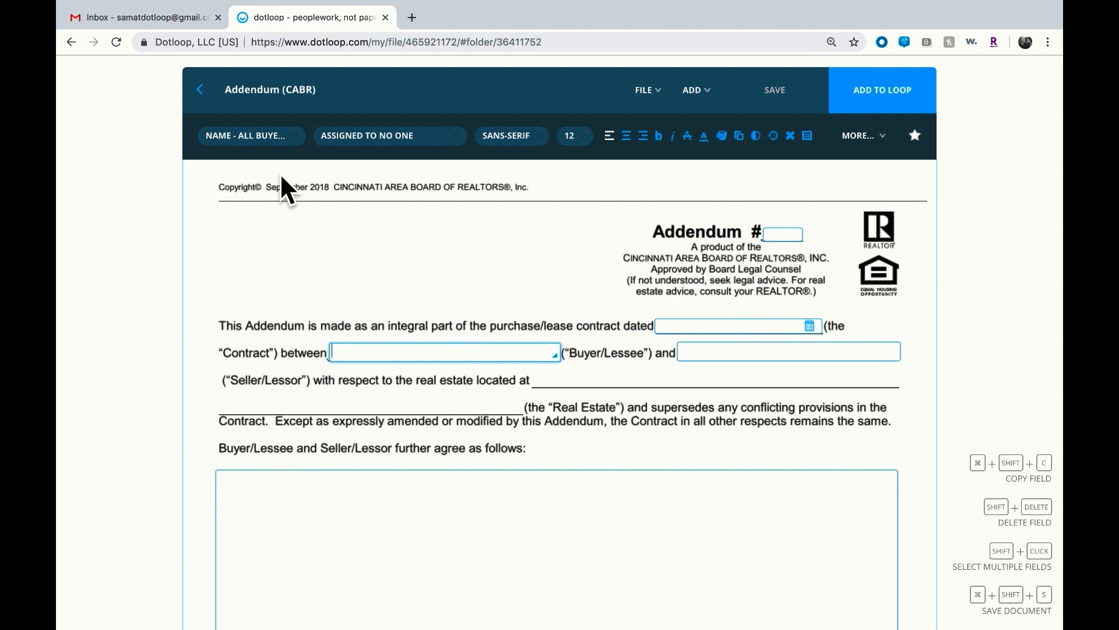
pyautogui.click(251, 135)
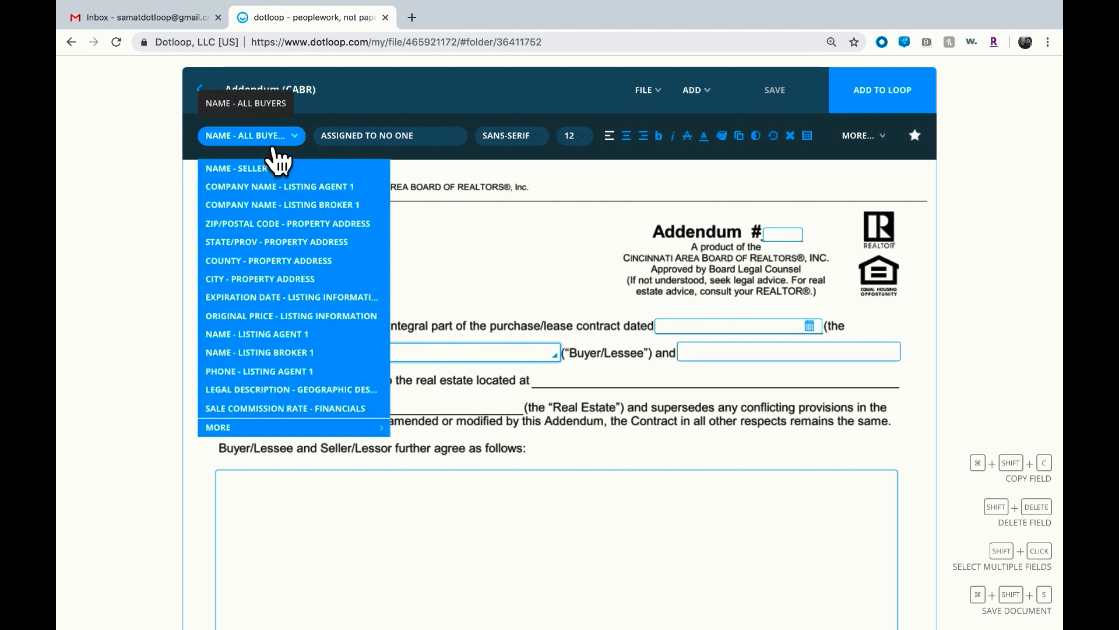
pyautogui.click(262, 139)
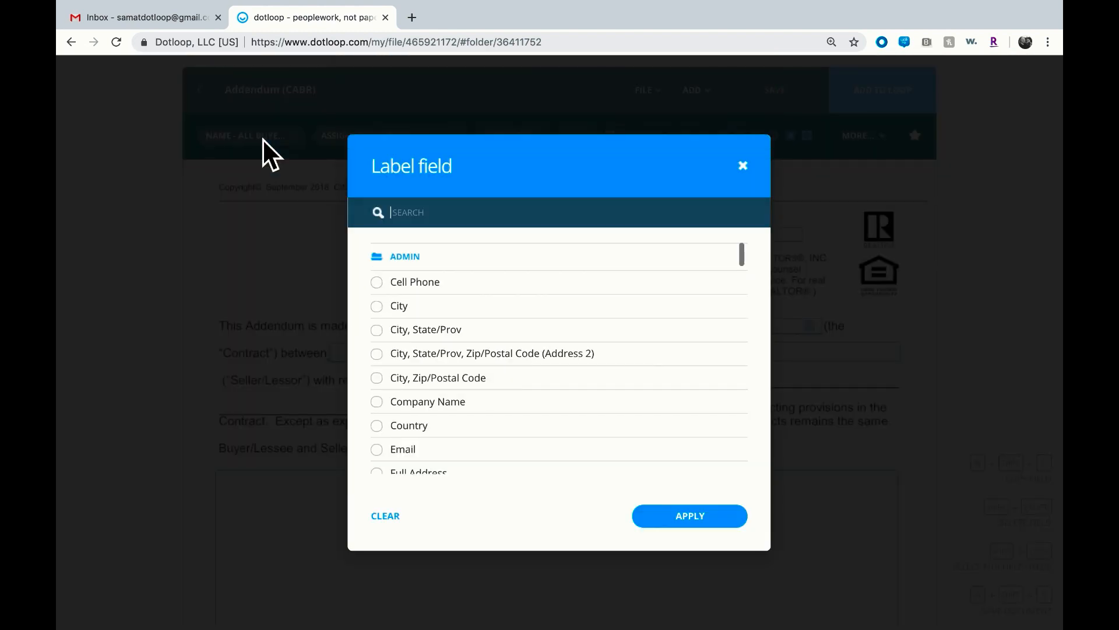
pyautogui.write('car de')
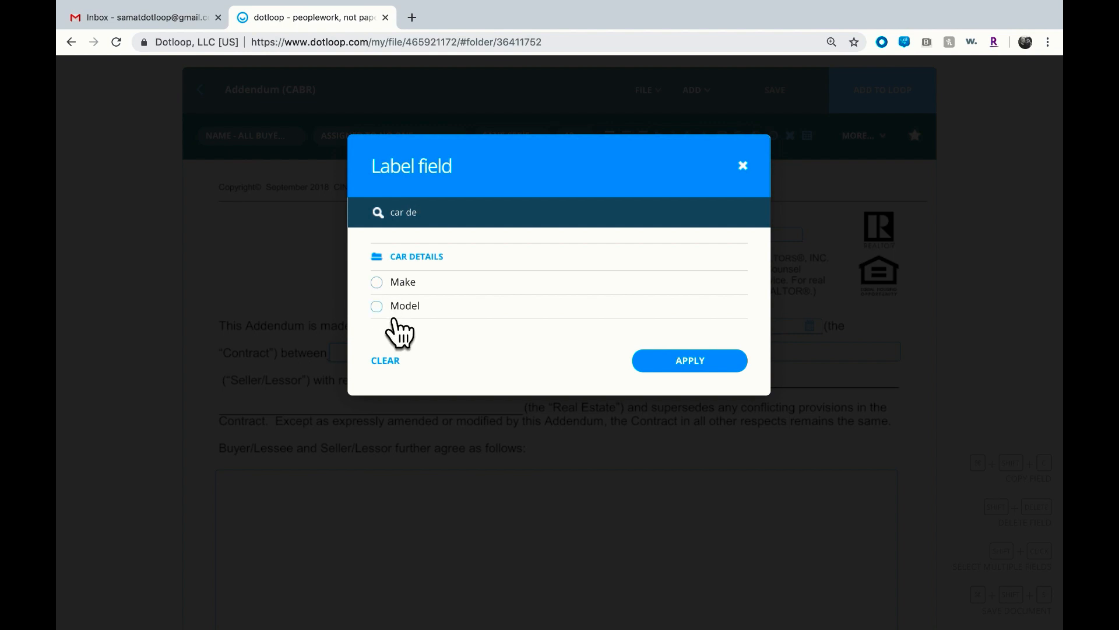
pyautogui.press('BackSpace')
pyautogui.press('BackSpace')
pyautogui.press('BackSpace')
pyautogui.press('BackSpace')
pyautogui.press('BackSpace')
pyautogui.press('BackSpace')
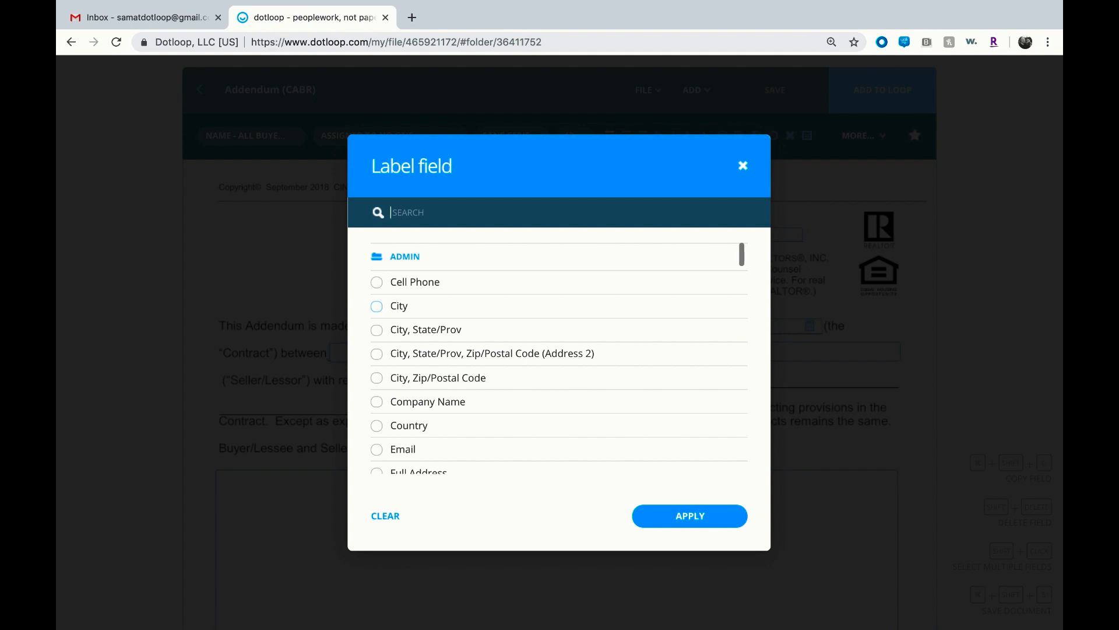
pyautogui.click(757, 174)
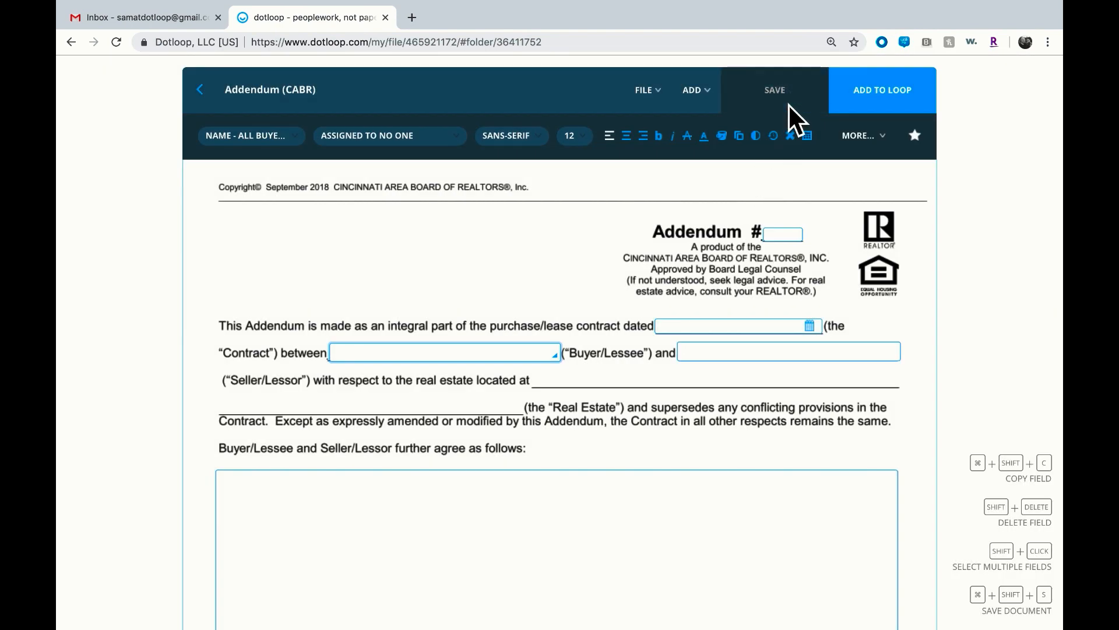